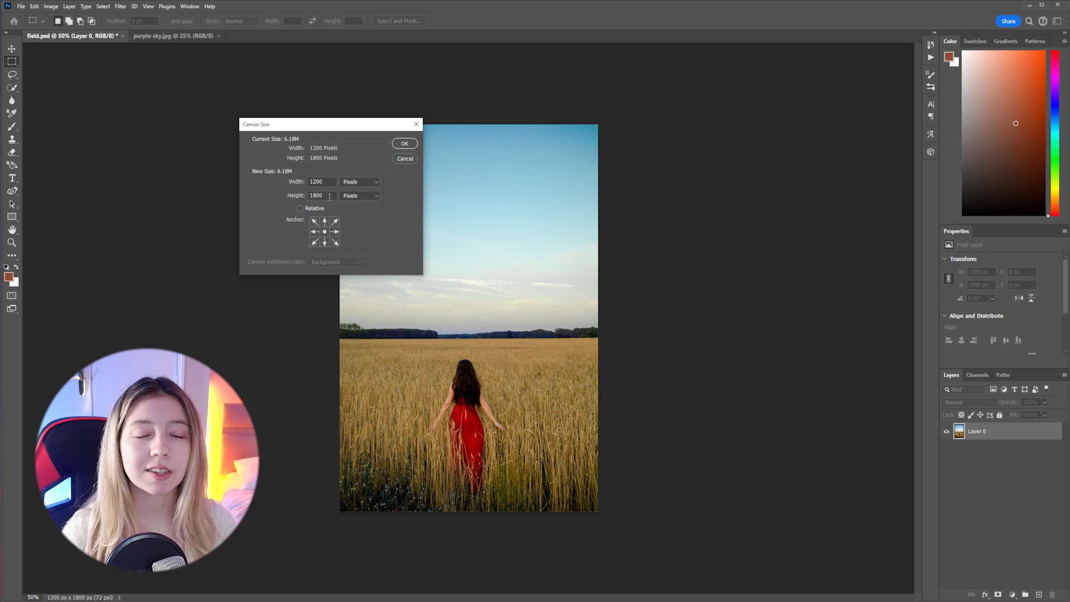
Set the canvas width to 2100 pixels, keeping the photo centred
{"action": "key", "text": "shift+Tab"}
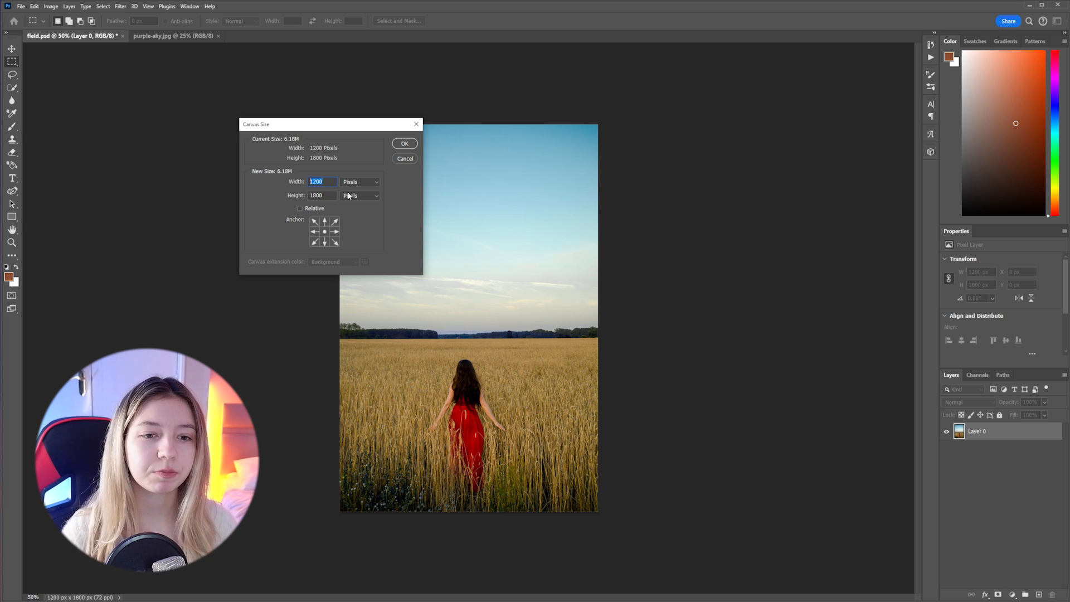
{"action": "type", "text": "2100"}
{"action": "key", "text": "Return"}
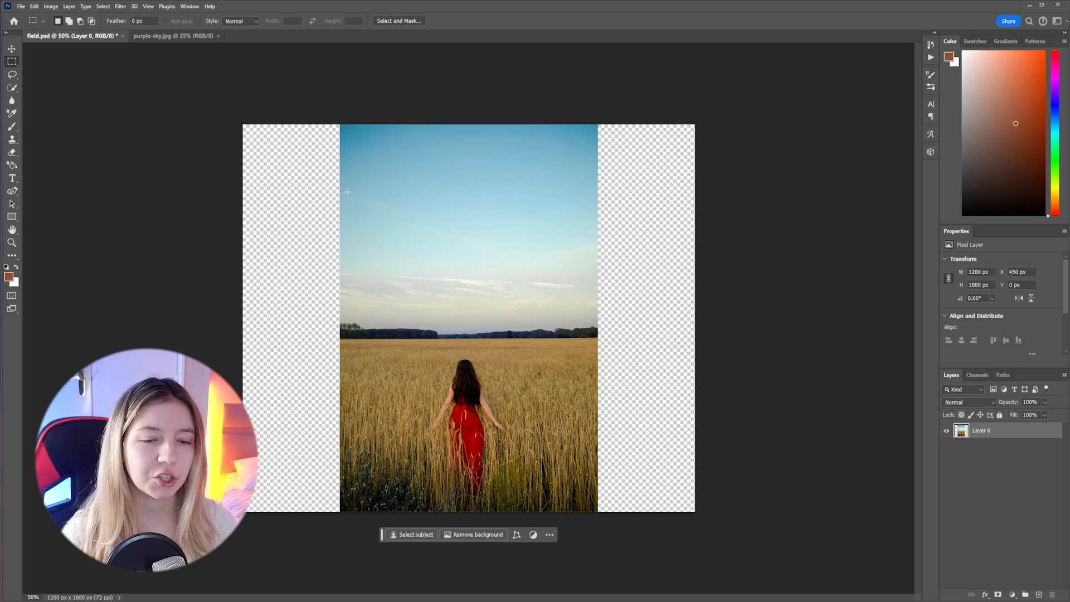
Select both empty side strips with a slight overlap onto the photo and run Generative Fill without a prompt
{"action": "left_click_drag", "start_coordinate": [241, 123], "coordinate": [345, 524]}
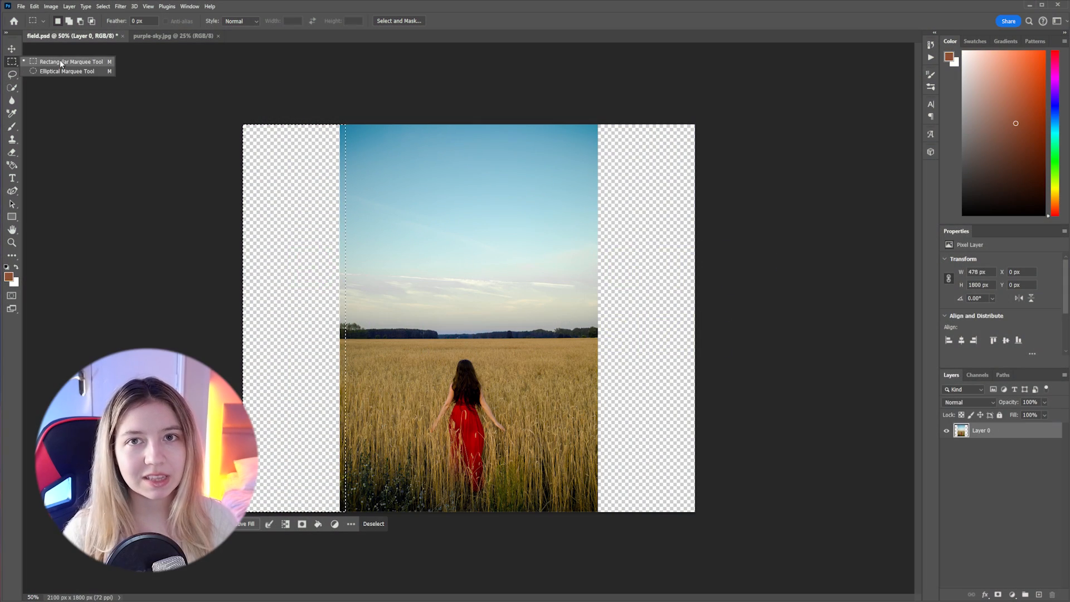
{"action": "left_click_drag", "start_coordinate": [234, 95], "coordinate": [342, 535]}
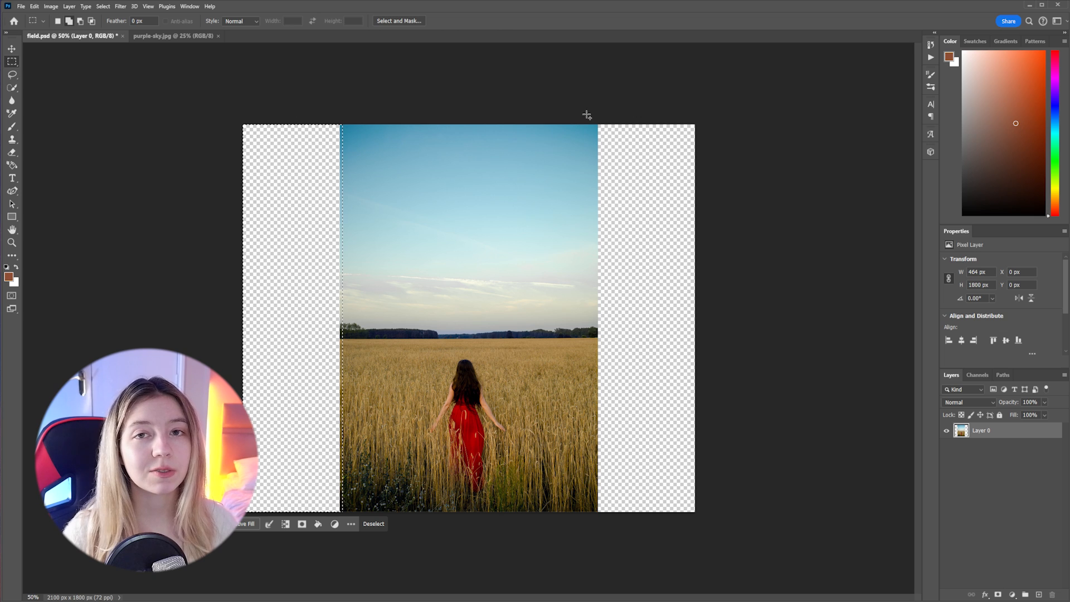
{"action": "left_click_drag", "start_coordinate": [588, 114], "coordinate": [693, 511]}
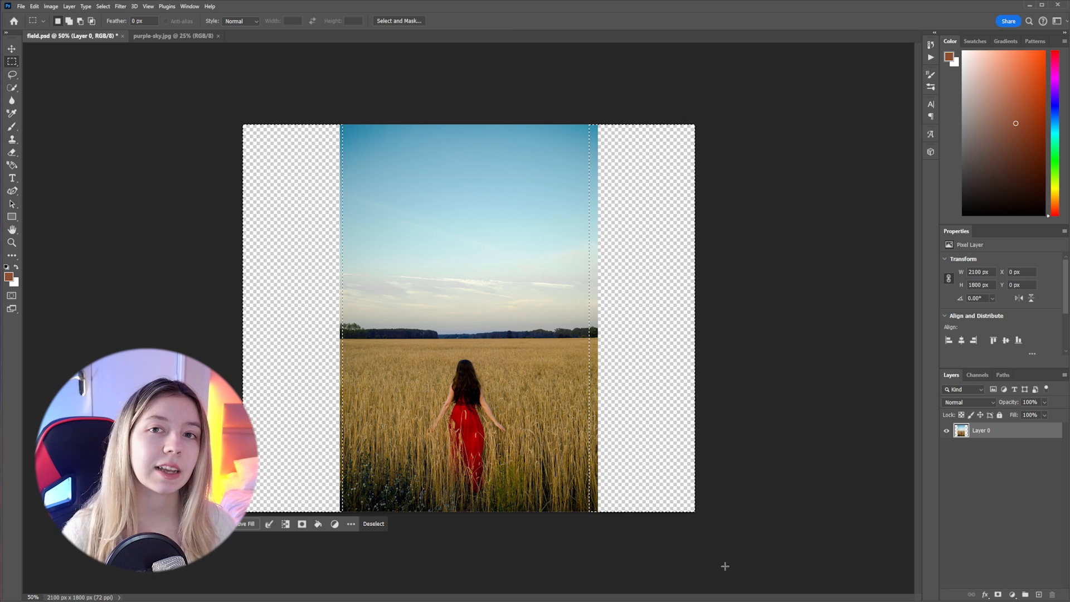
{"action": "left_click", "coordinate": [244, 525]}
{"action": "left_click", "coordinate": [554, 525]}
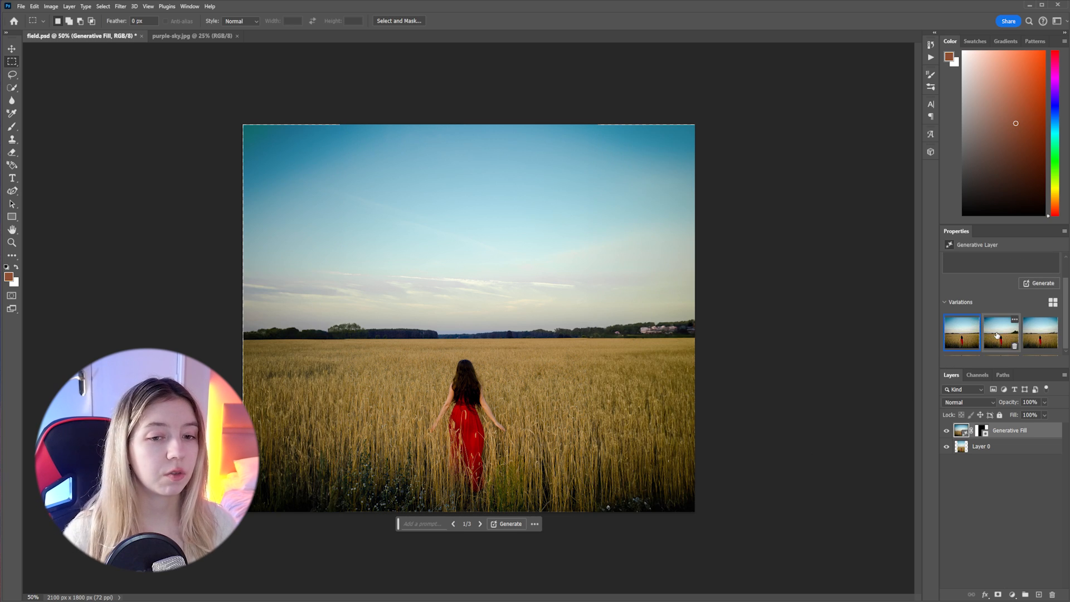
Compare the three Generative Fill variations and choose the second one
{"action": "left_click", "coordinate": [1015, 334]}
{"action": "left_click", "coordinate": [1039, 333]}
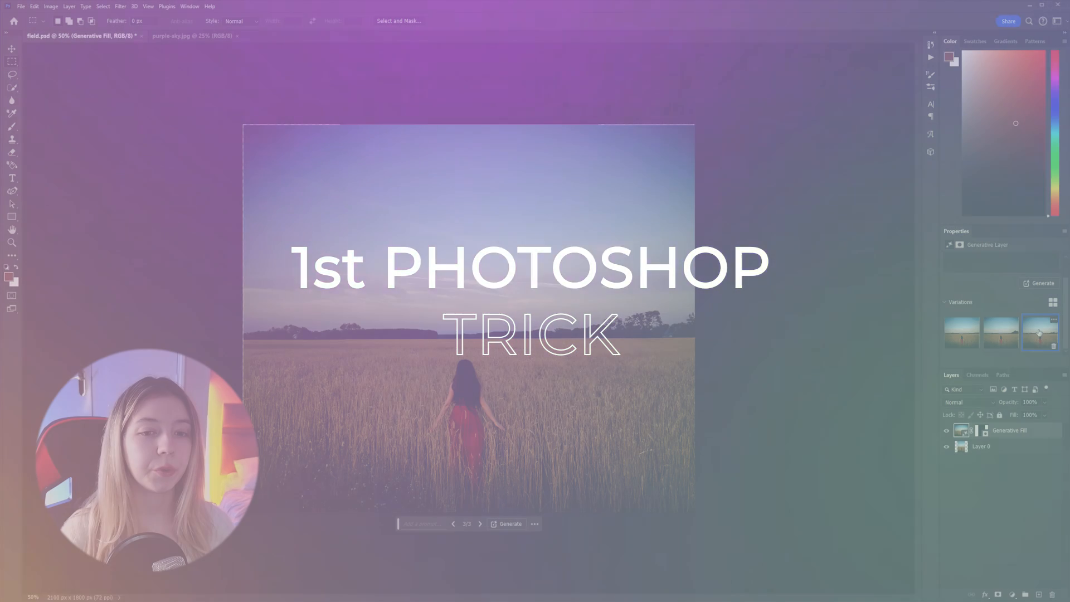
{"action": "left_click", "coordinate": [1015, 330]}
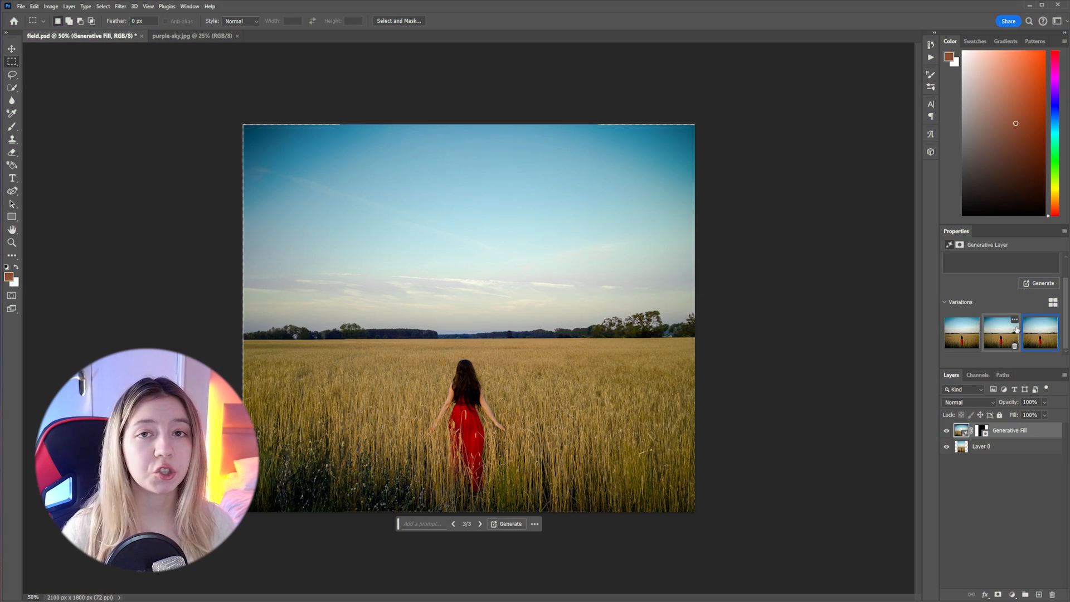
{"action": "left_click", "coordinate": [955, 334]}
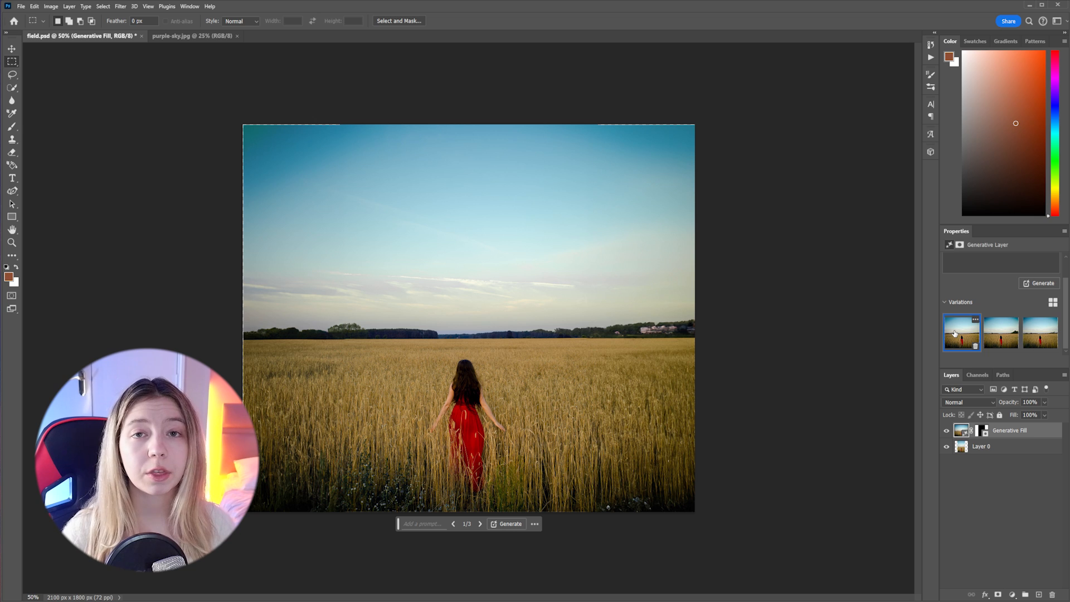
{"action": "left_click", "coordinate": [986, 334]}
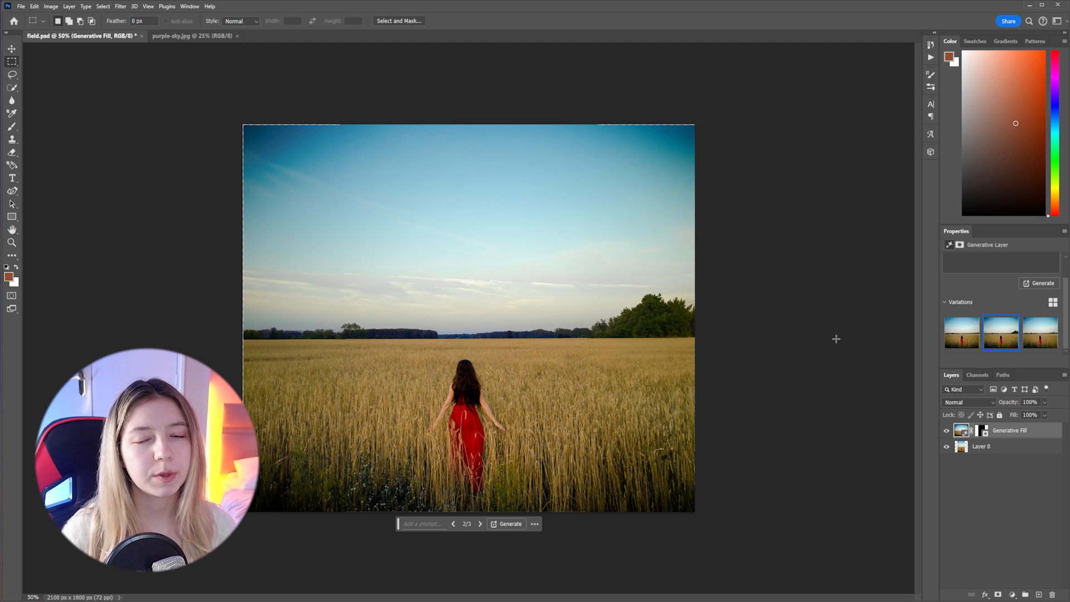
Merge the Generative Fill layer with Layer 0
{"action": "left_click", "coordinate": [1003, 453], "text": "shift"}
{"action": "right_click", "coordinate": [1004, 453]}
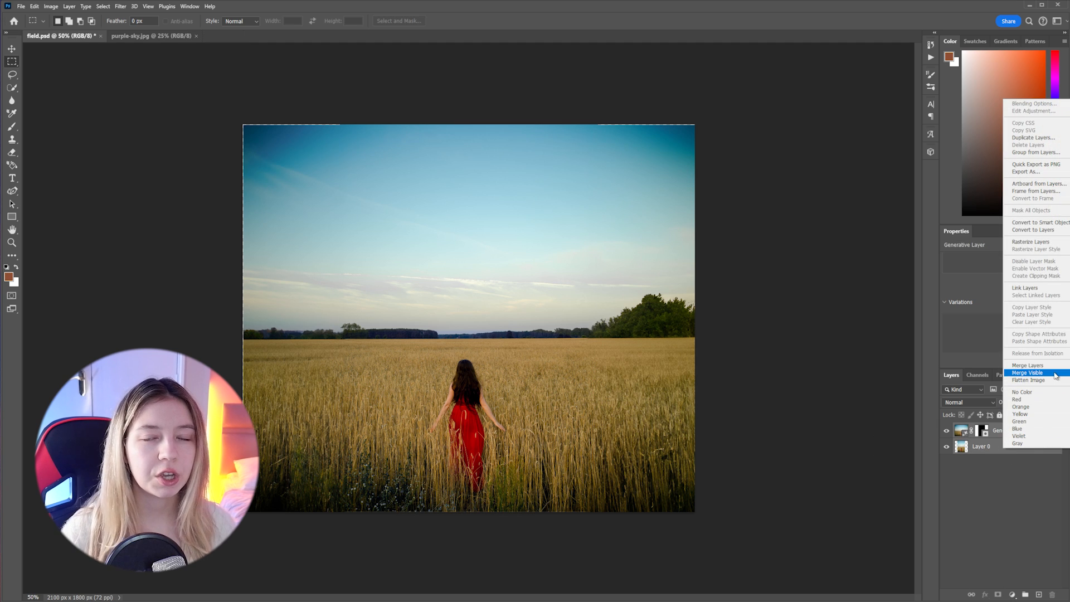
{"action": "left_click", "coordinate": [1027, 366]}
Enlarge the merged layer to about 100.5% and nudge it so it covers the canvas edges
{"action": "left_click", "coordinate": [10, 50]}
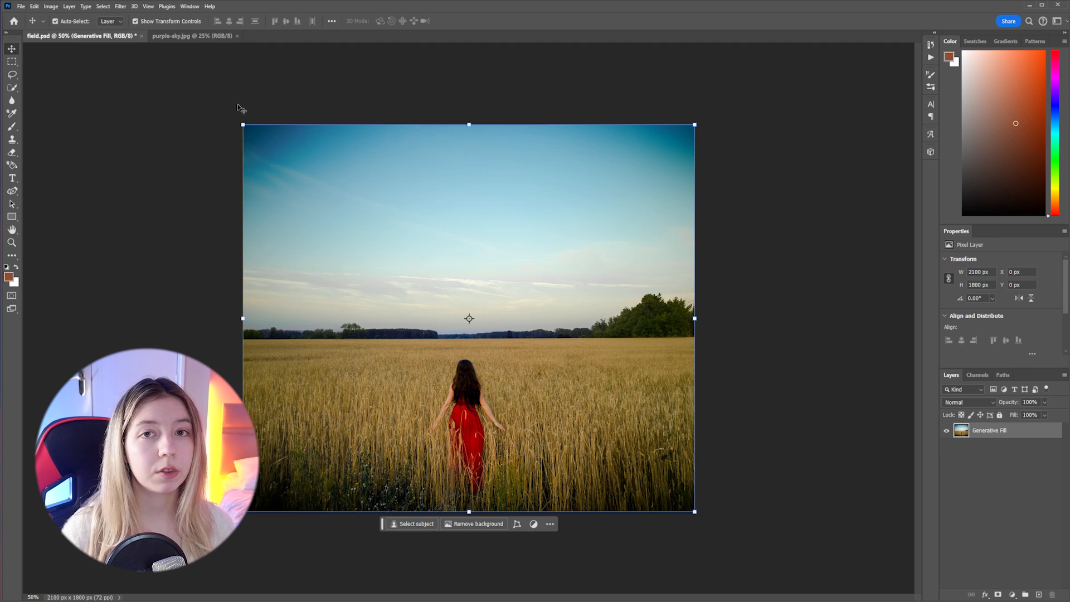
{"action": "left_click_drag", "start_coordinate": [242, 125], "coordinate": [240, 122]}
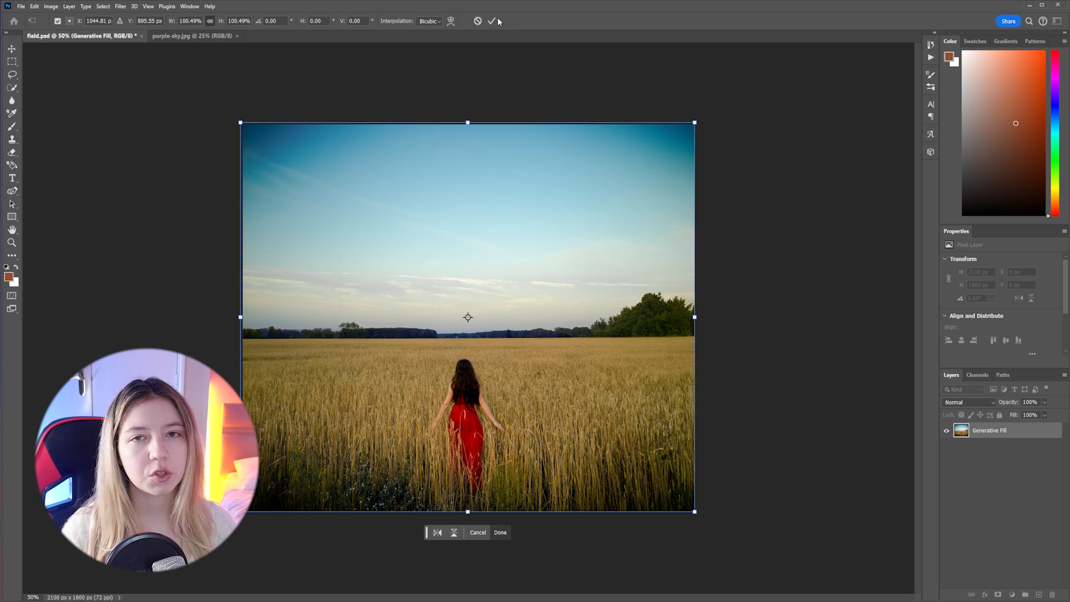
{"action": "key", "text": "Right"}
{"action": "key", "text": "Right"}
{"action": "key", "text": "Down"}
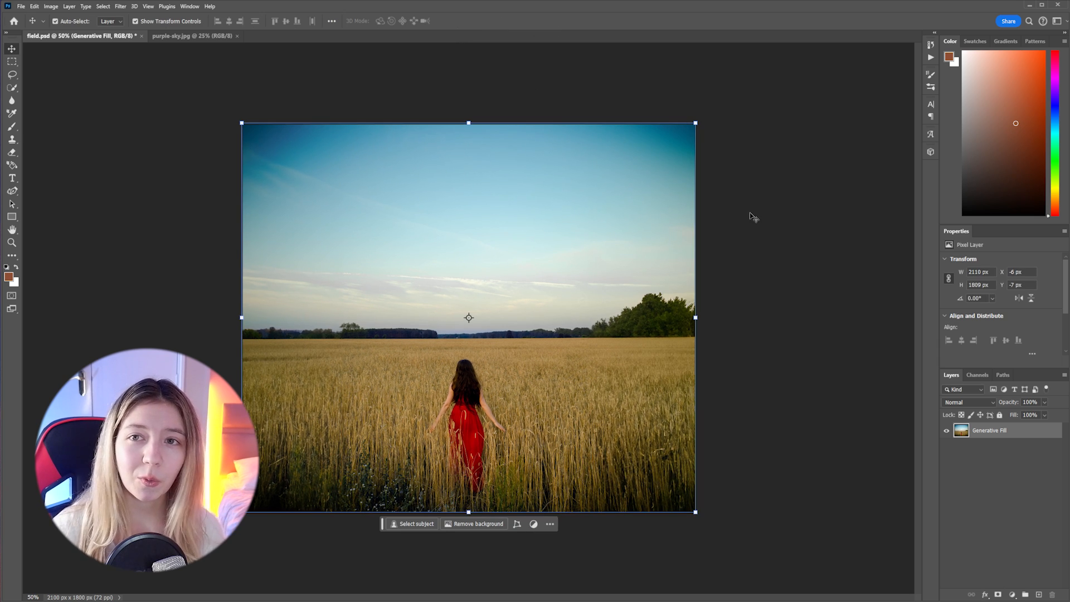
{"action": "left_click", "coordinate": [783, 212]}
Duplicate the merged field layer and hide the lower copy
{"action": "left_click", "coordinate": [1016, 435]}
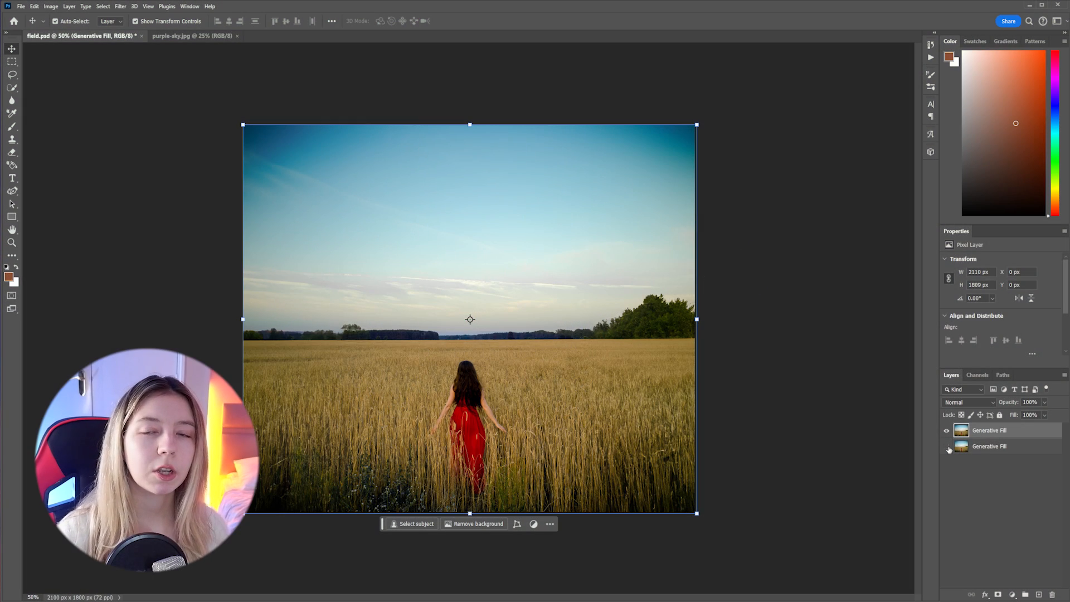
{"action": "left_click", "coordinate": [947, 448]}
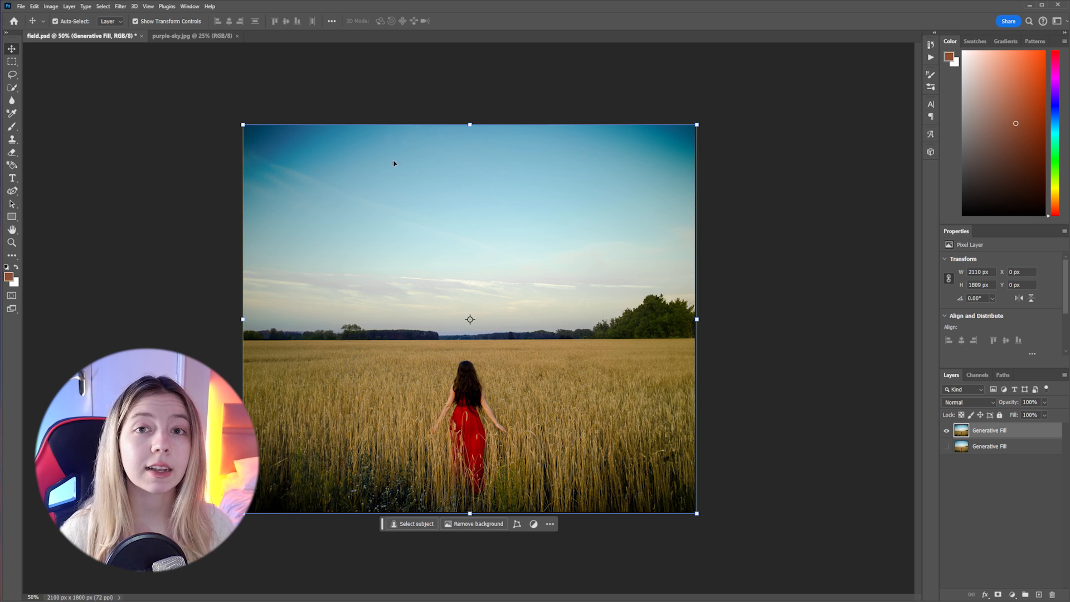
Select the sky on the visible field layer, delete it and clear the selection
{"action": "left_click", "coordinate": [10, 64]}
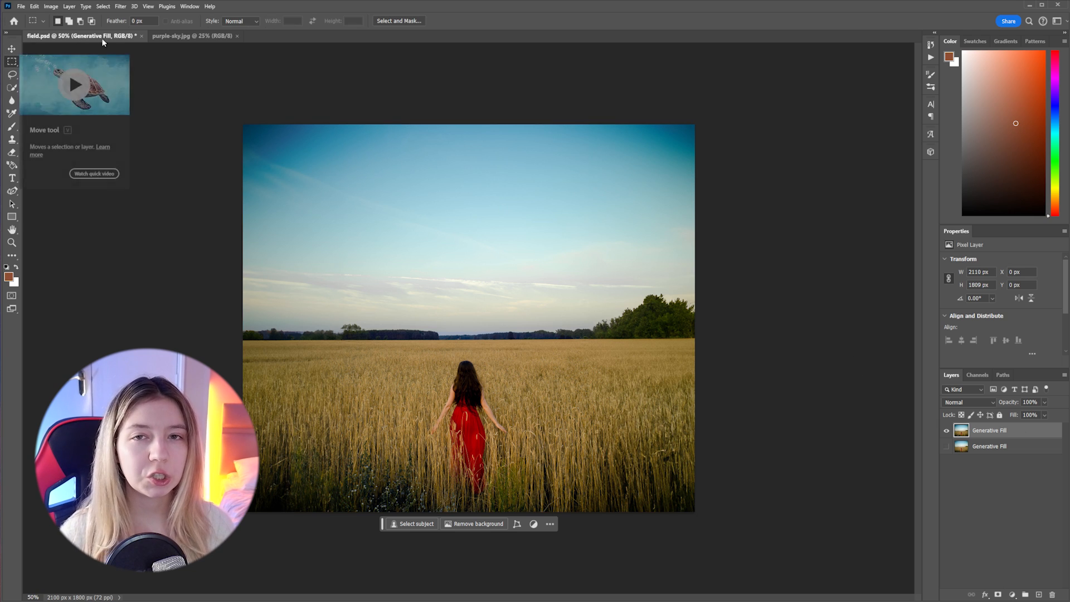
{"action": "left_click", "coordinate": [106, 6]}
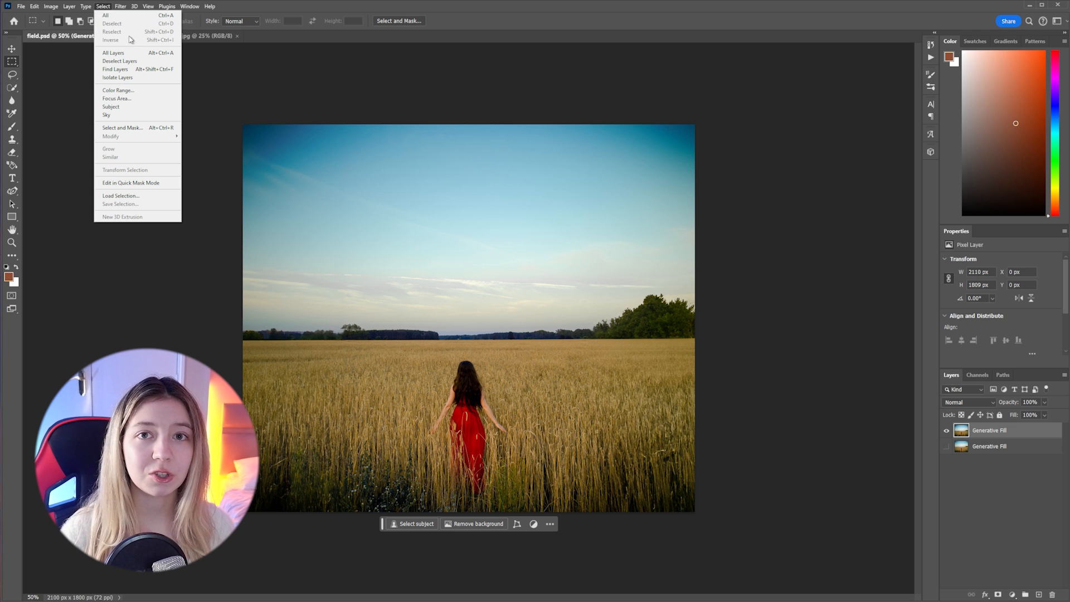
{"action": "left_click", "coordinate": [120, 114]}
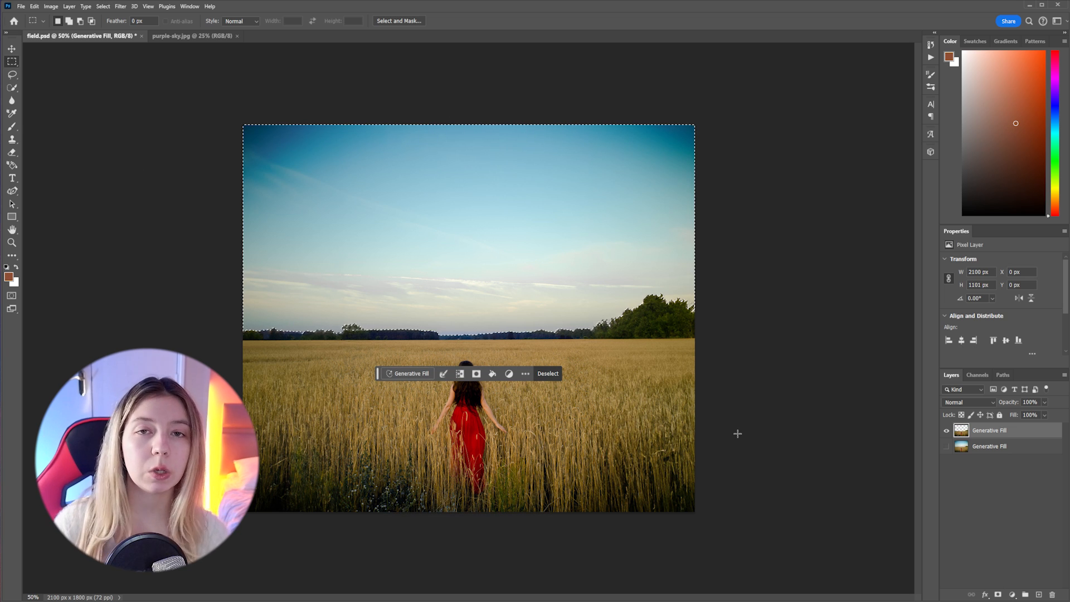
{"action": "key", "text": "Delete"}
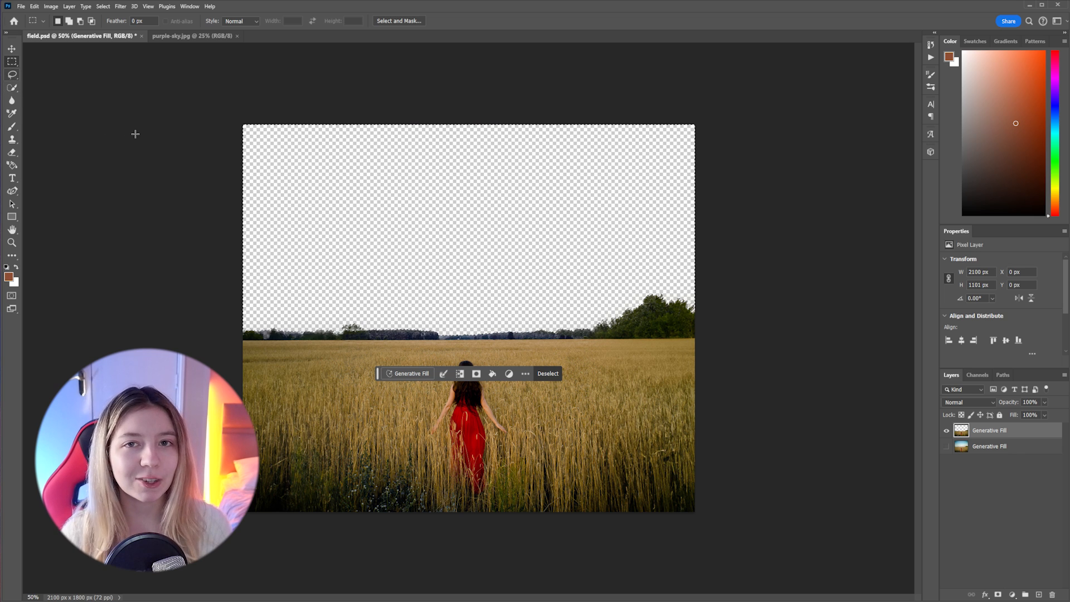
{"action": "key", "text": "ctrl+d"}
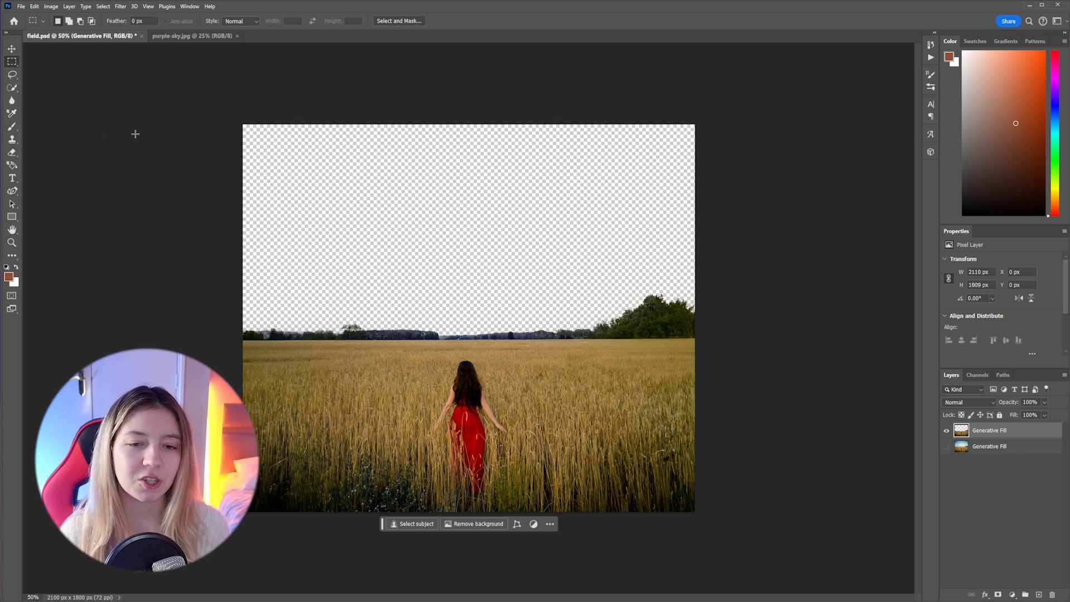
Unlock the background layer of purple-sky.jpg and move the sky image into field.psd
{"action": "left_click", "coordinate": [197, 37]}
{"action": "left_click", "coordinate": [1055, 431]}
{"action": "left_click", "coordinate": [11, 49]}
{"action": "left_click_drag", "start_coordinate": [390, 223], "coordinate": [508, 263]}
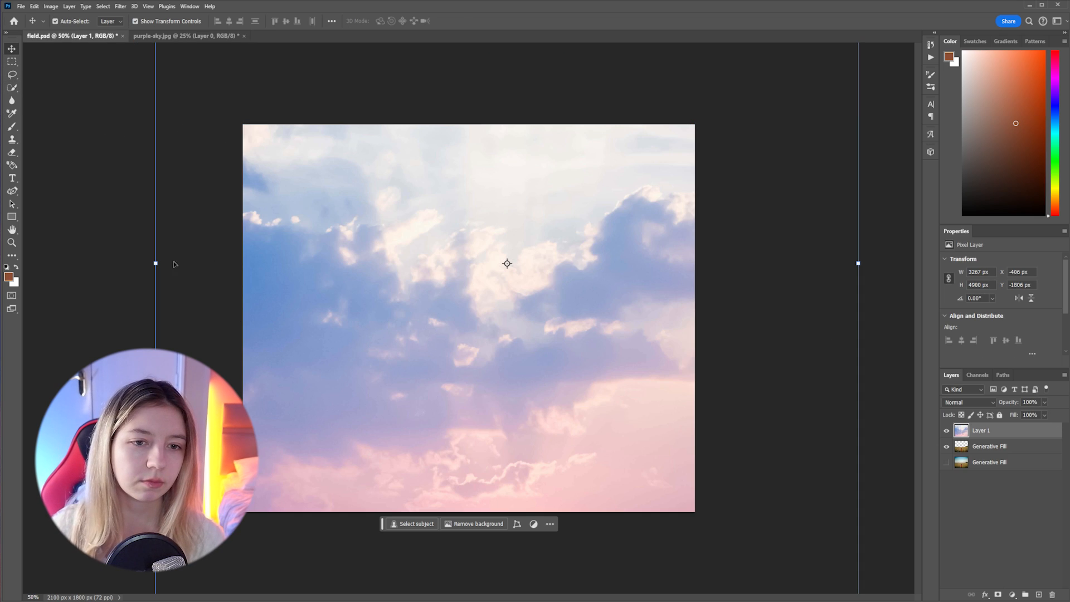
Scale the sky layer down to about 1923 px wide and place it beneath the cut-out field layer
{"action": "left_click_drag", "start_coordinate": [156, 263], "coordinate": [241, 219]}
{"action": "key", "text": "Return"}
{"action": "key", "text": "ctrl+bracketleft"}
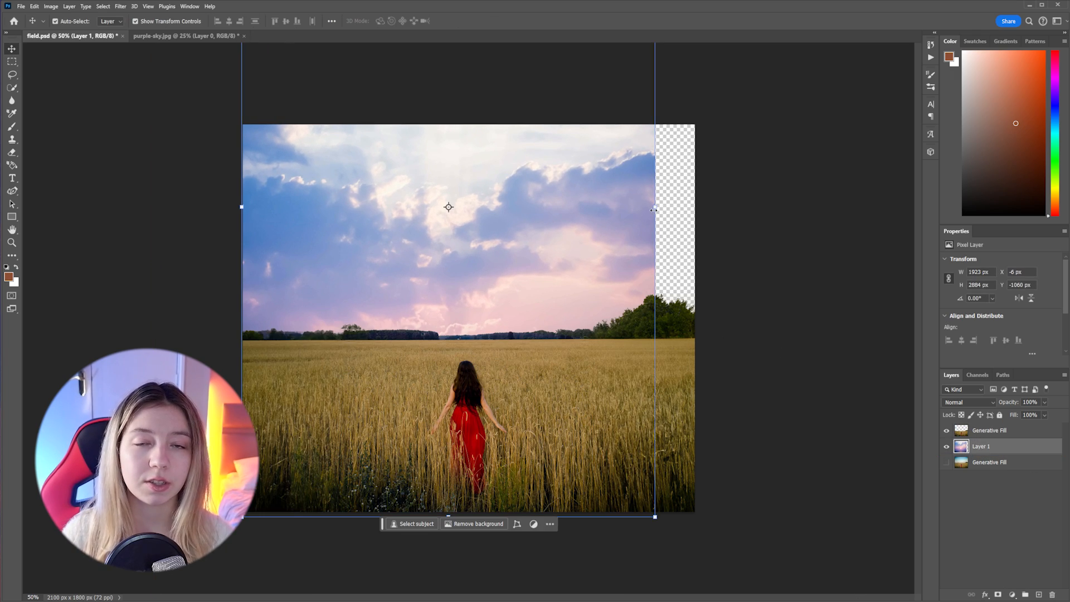
Scale the sky layer to about 111% and move it up so the sun sits above the horizon
{"action": "left_click_drag", "start_coordinate": [654, 210], "coordinate": [699, 208]}
{"action": "left_click_drag", "start_coordinate": [530, 346], "coordinate": [522, 203]}
{"action": "left_click_drag", "start_coordinate": [527, 299], "coordinate": [533, 302]}
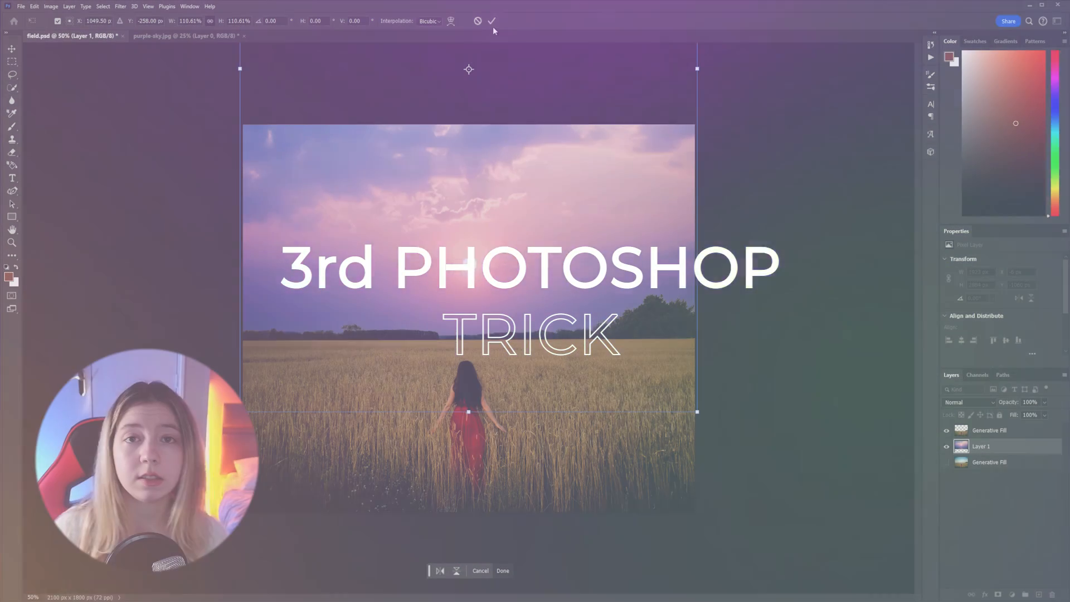
{"action": "left_click", "coordinate": [492, 21]}
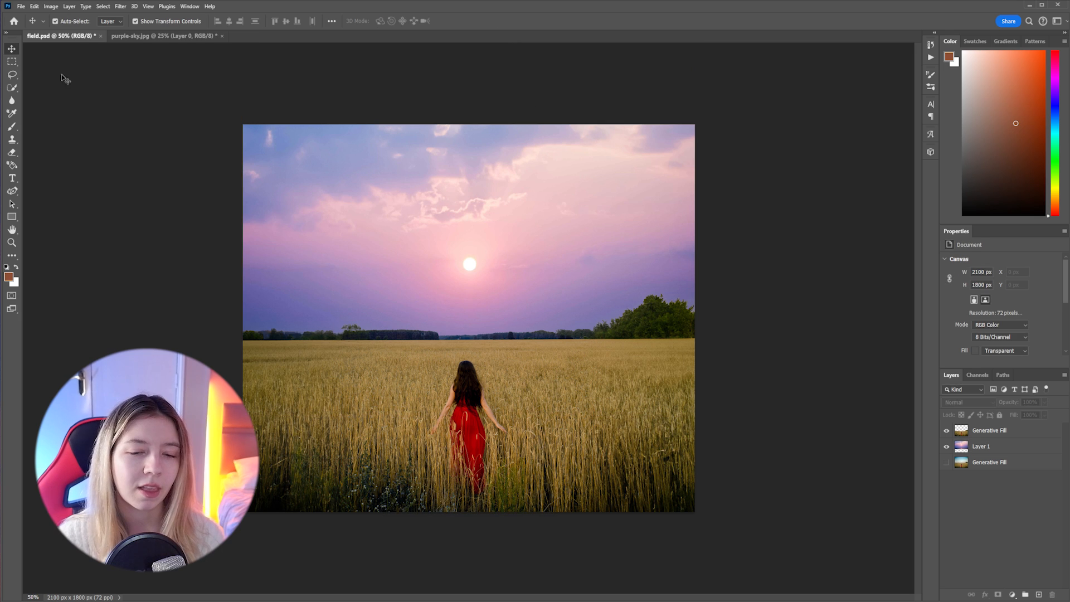
{"action": "key", "text": "m"}
{"action": "left_click_drag", "start_coordinate": [242, 124], "coordinate": [735, 345]}
{"action": "right_click", "coordinate": [660, 302]}
{"action": "left_click", "coordinate": [702, 313]}
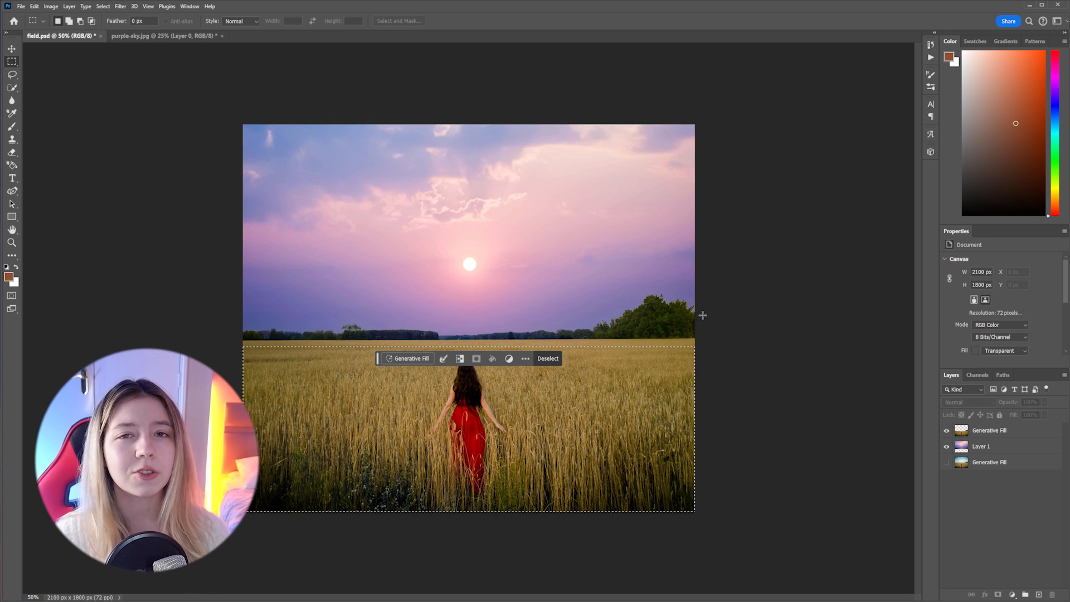
{"action": "key", "text": "ctrl+d"}
Open Match Color for the cut-out field layer, with field.psd as the source and Layer 1 as the source layer
{"action": "left_click", "coordinate": [51, 7]}
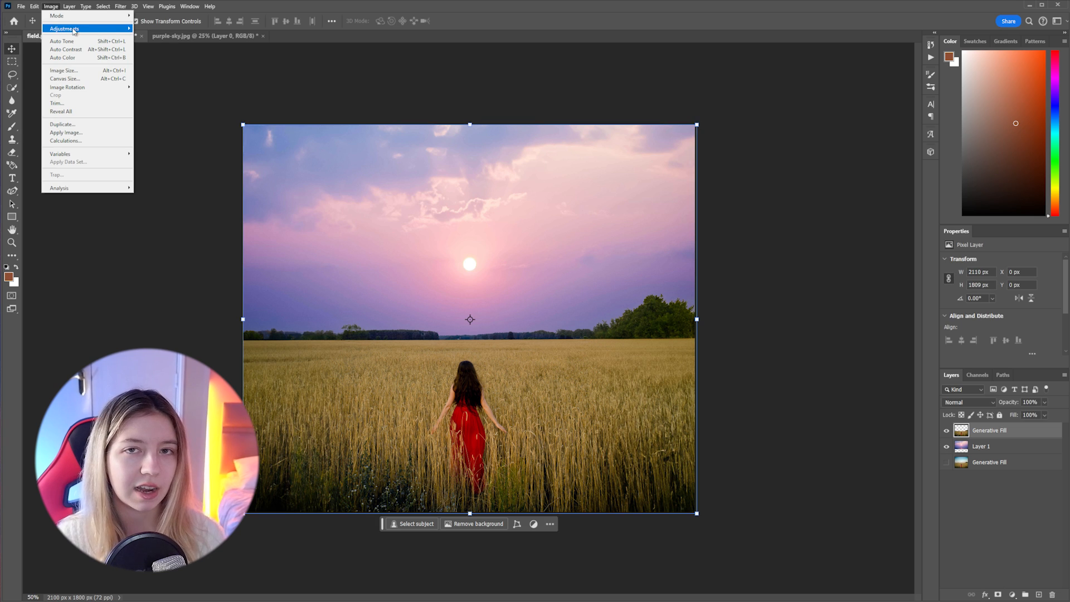
{"action": "mouse_move", "coordinate": [111, 31]}
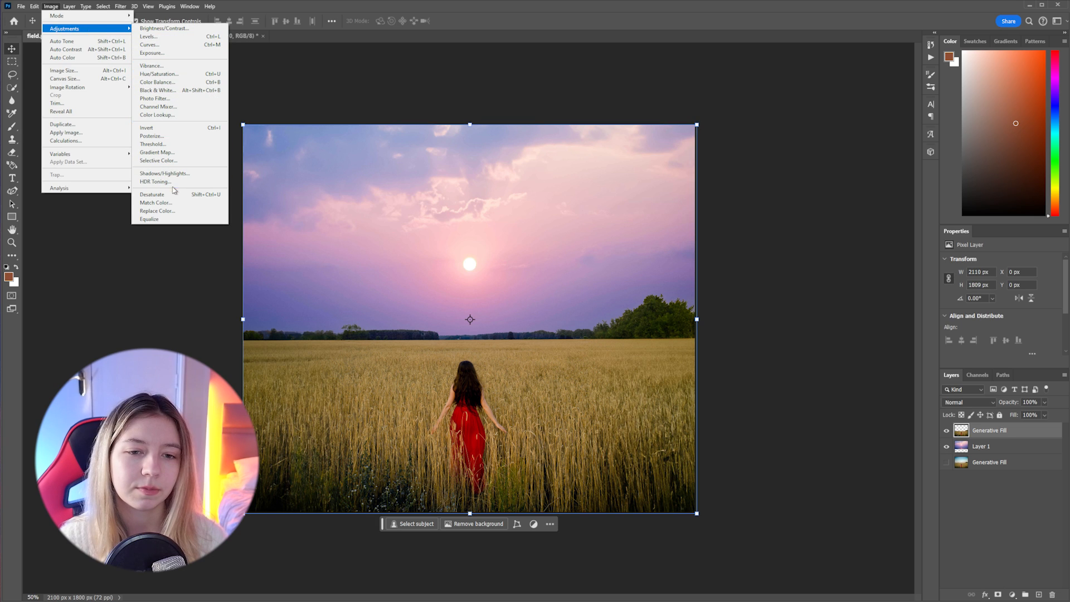
{"action": "left_click", "coordinate": [173, 203]}
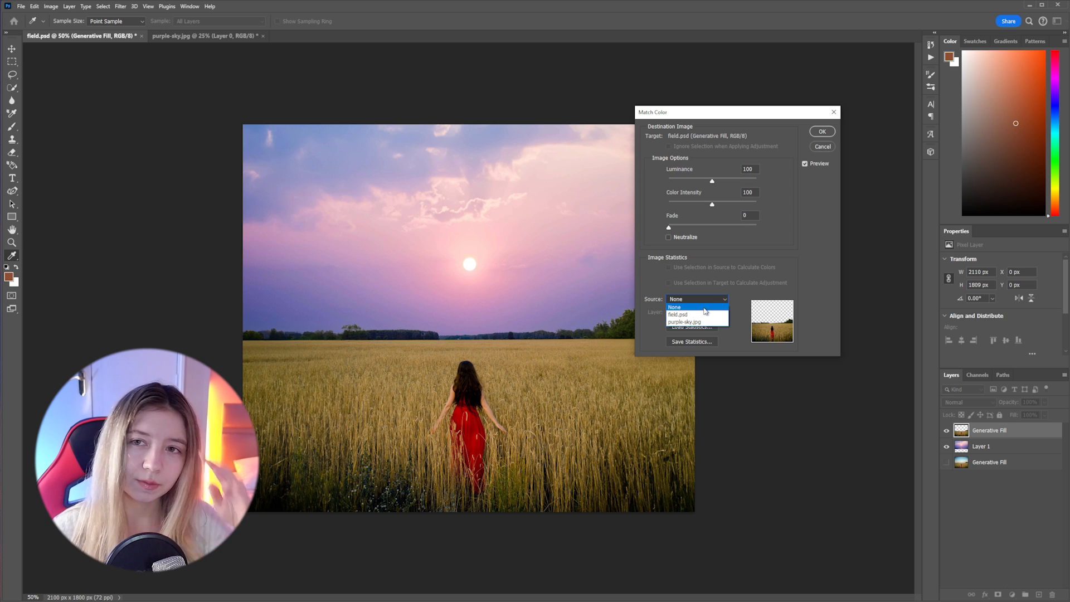
{"action": "left_click", "coordinate": [704, 315]}
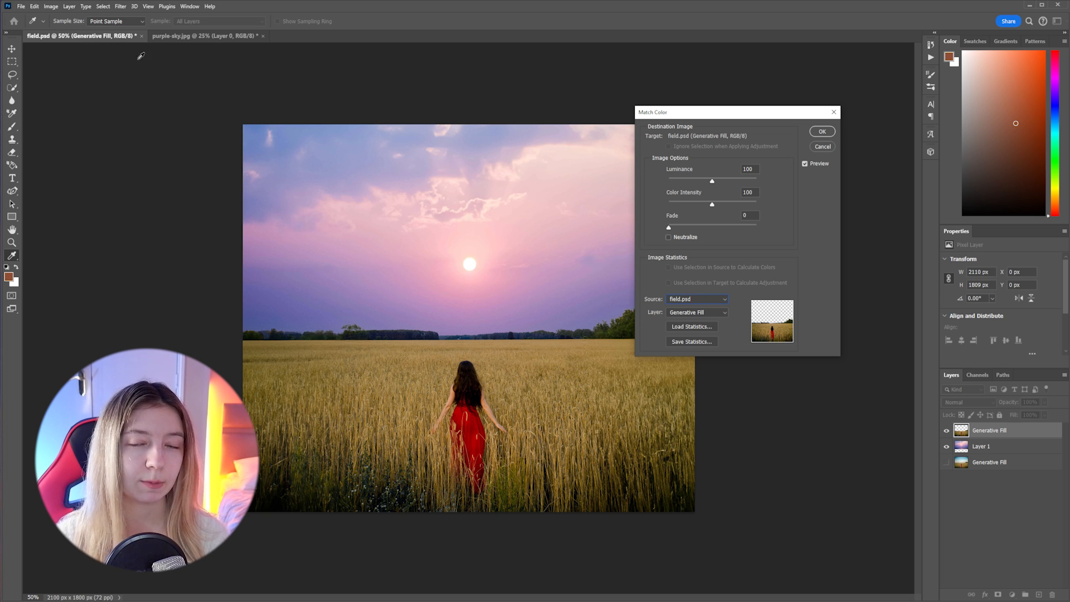
{"action": "left_click", "coordinate": [694, 305]}
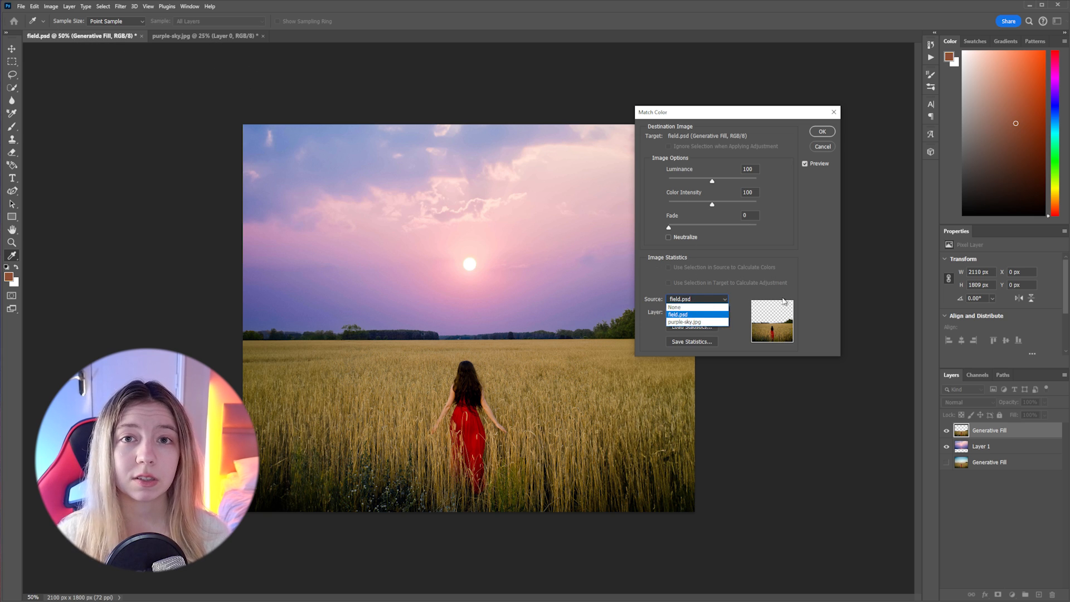
{"action": "left_click", "coordinate": [696, 311]}
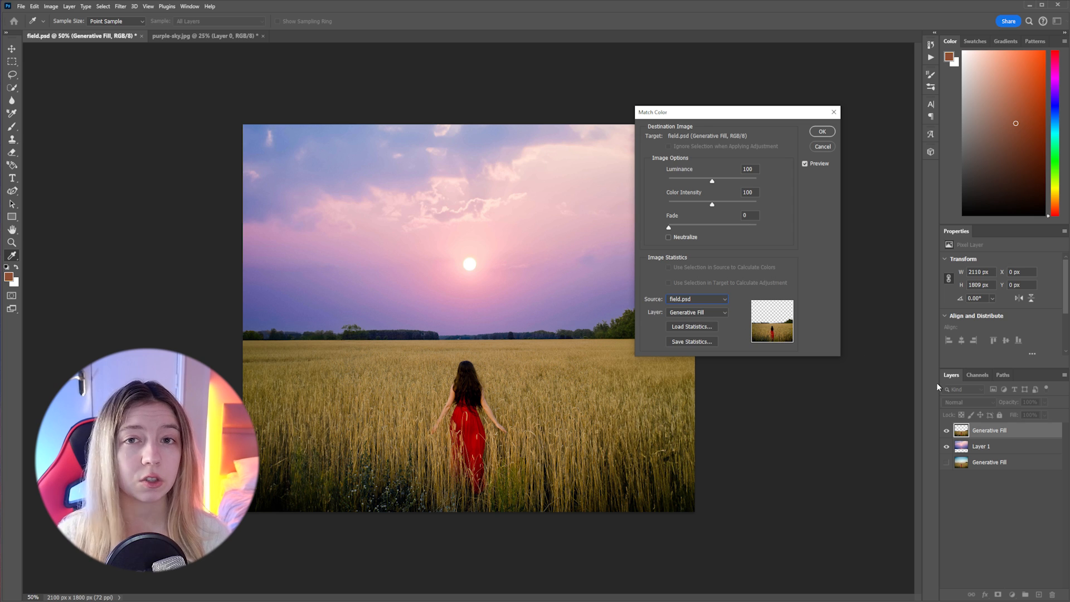
{"action": "left_click", "coordinate": [700, 315]}
{"action": "left_click", "coordinate": [684, 341]}
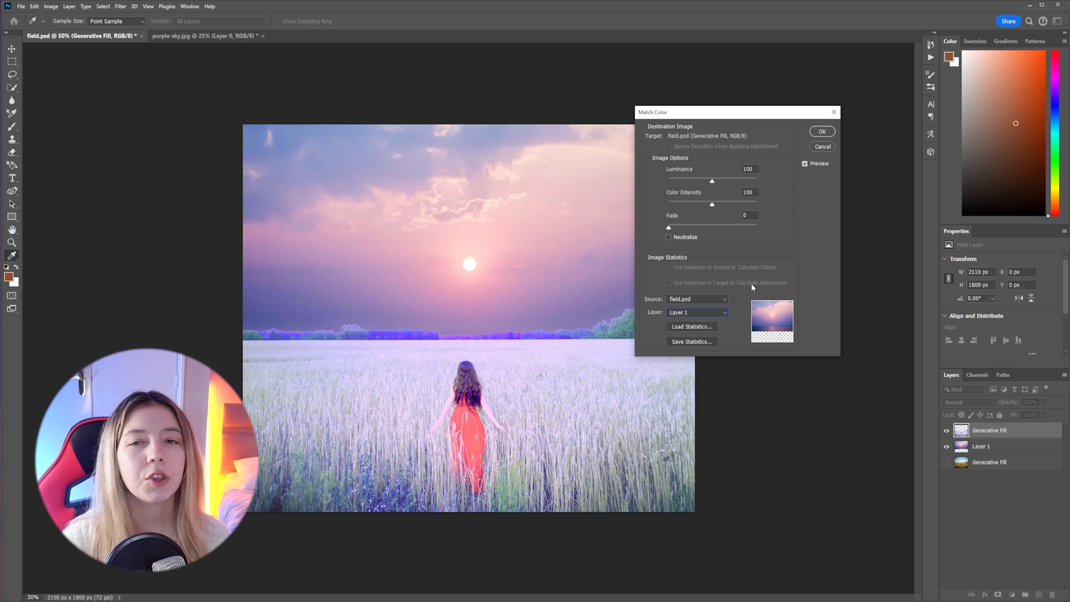
Set Match Color for the cut-out field layer to luminance 89, color intensity 110 and fade 67, and apply it
{"action": "left_click", "coordinate": [705, 225]}
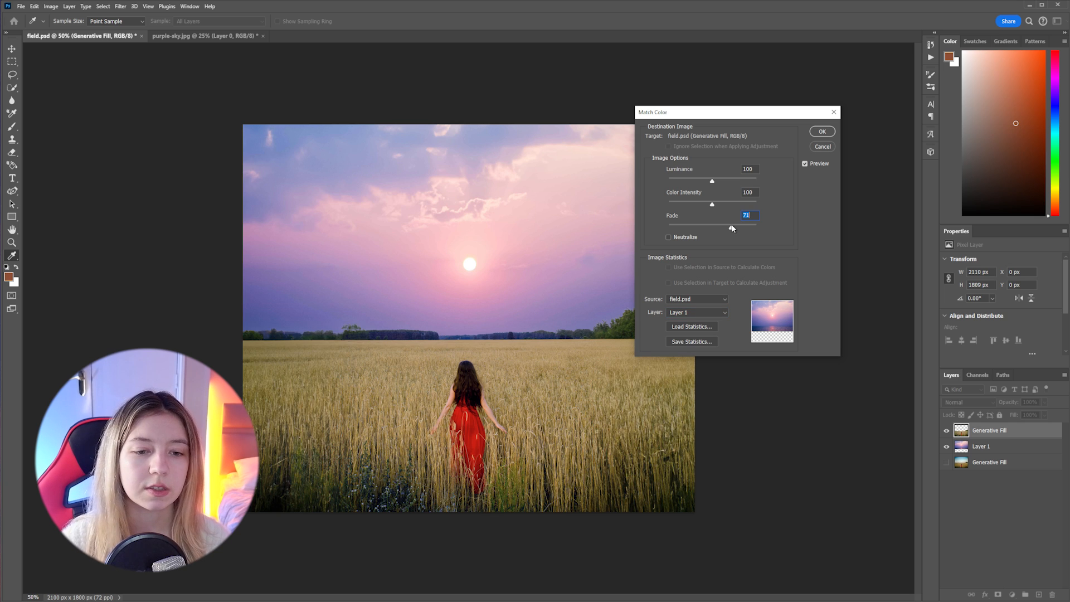
{"action": "left_click_drag", "start_coordinate": [733, 225], "coordinate": [732, 225]}
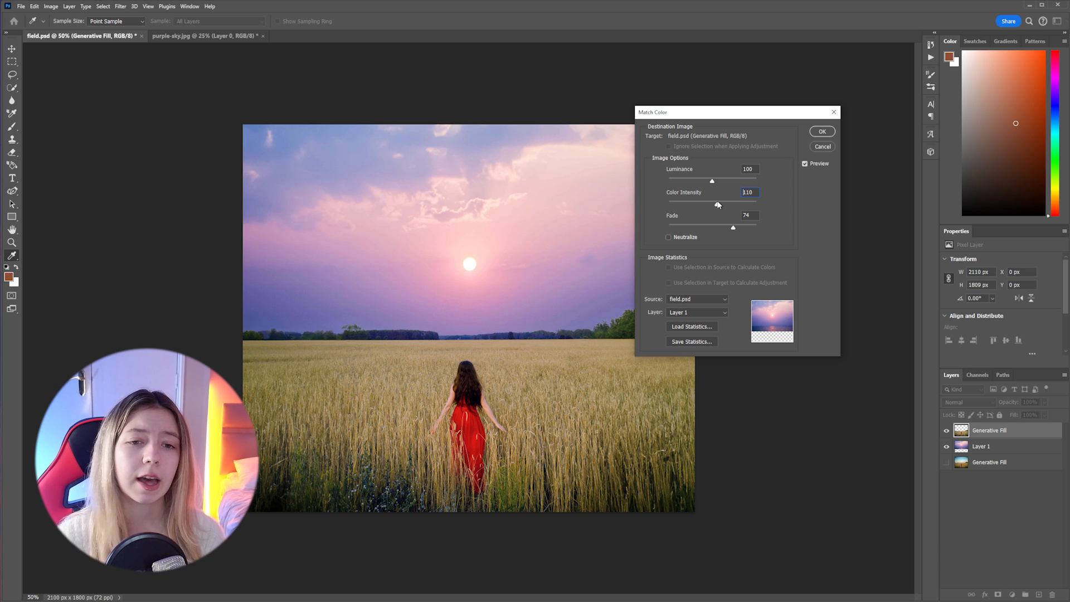
{"action": "left_click", "coordinate": [717, 204]}
{"action": "left_click", "coordinate": [724, 180]}
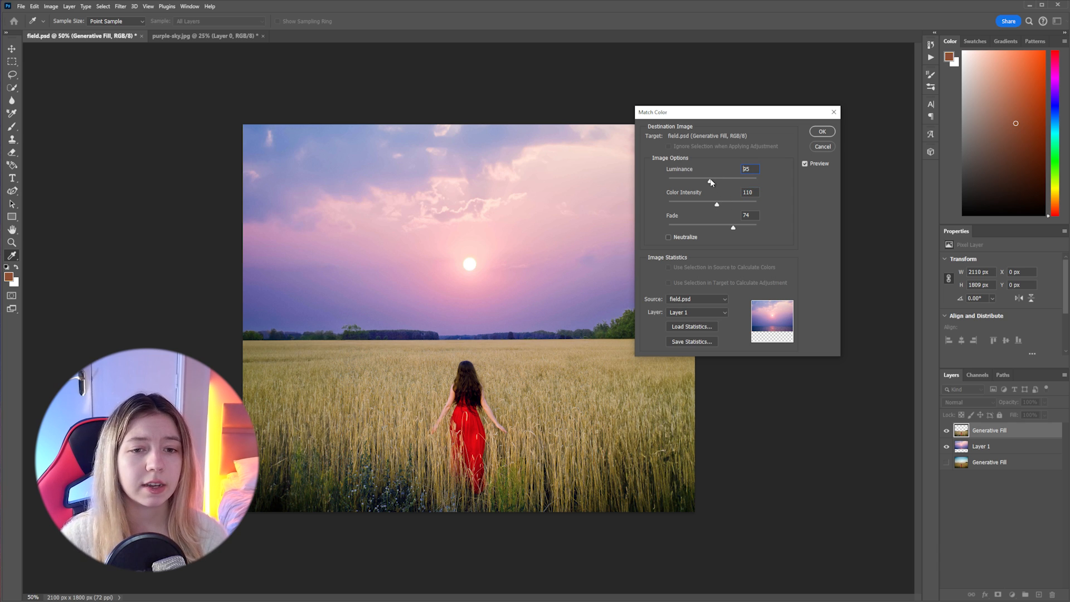
{"action": "left_click_drag", "start_coordinate": [710, 180], "coordinate": [711, 180]}
{"action": "left_click", "coordinate": [713, 180]}
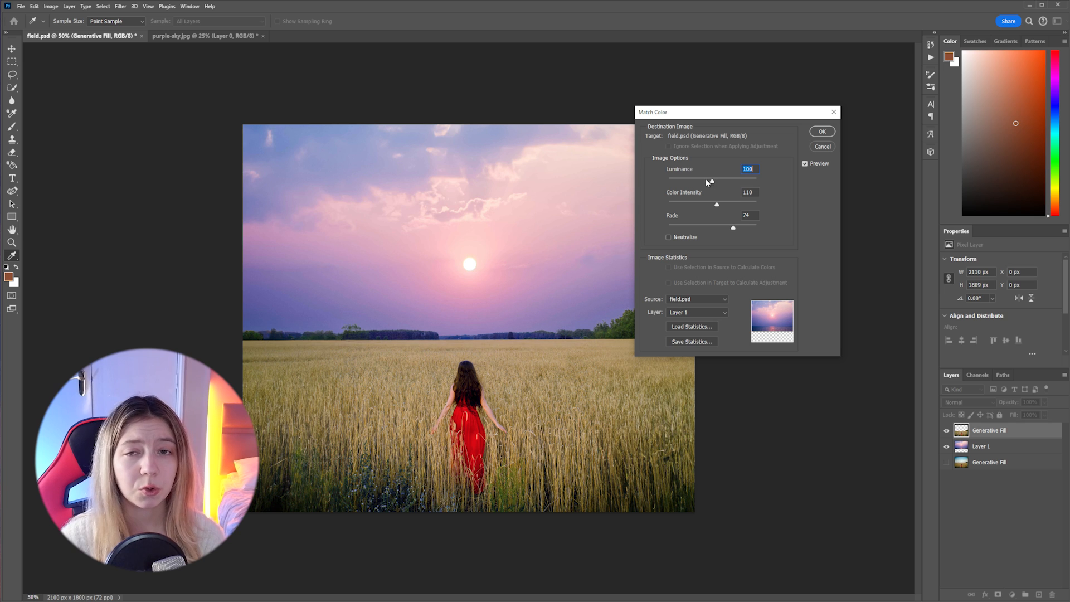
{"action": "left_click_drag", "start_coordinate": [707, 179], "coordinate": [708, 180]}
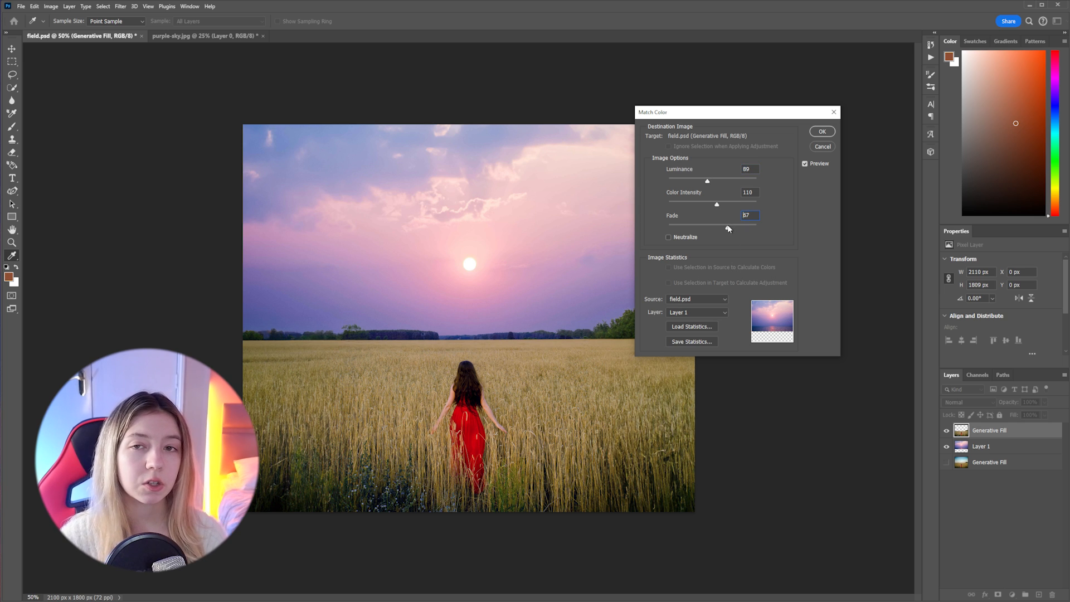
{"action": "left_click", "coordinate": [822, 132]}
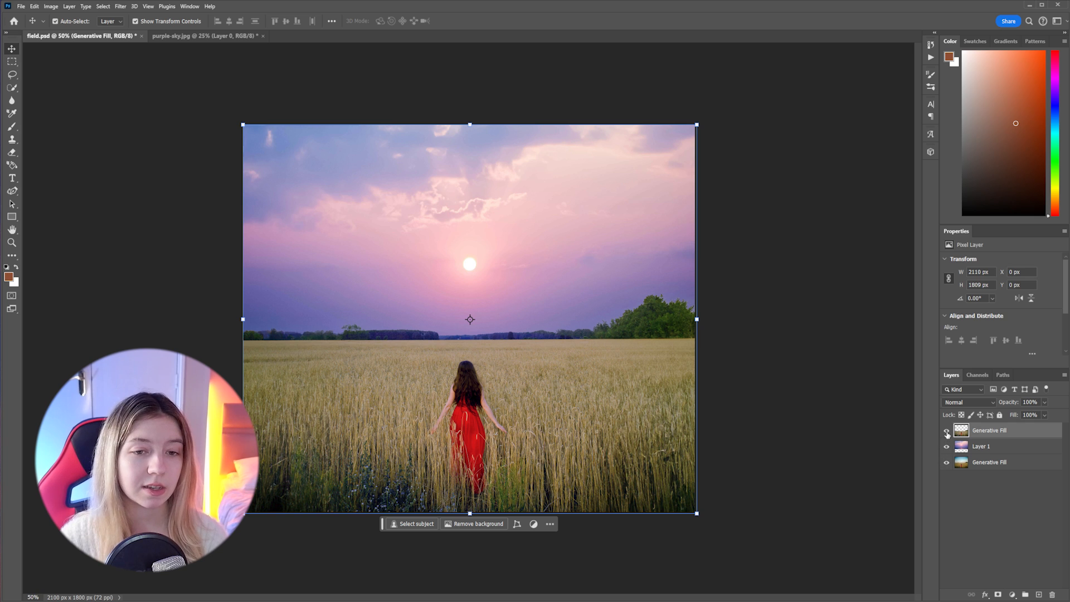
Toggle the cut-out field layer off and on to examine how its matched colours sit against the new sky
{"action": "left_click", "coordinate": [947, 430]}
{"action": "left_click", "coordinate": [947, 431]}
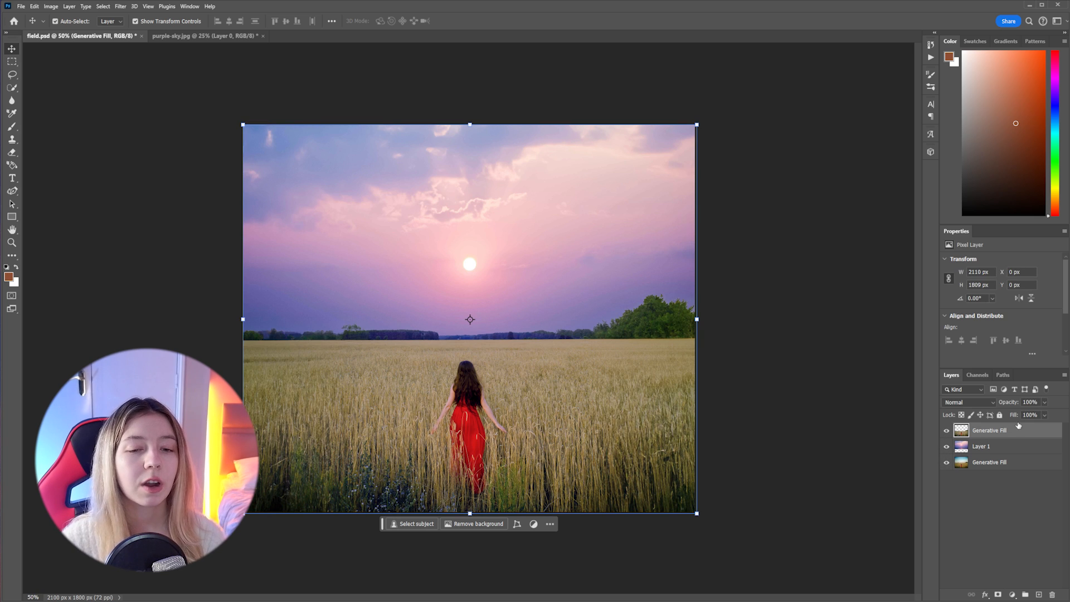
{"action": "key", "text": "m"}
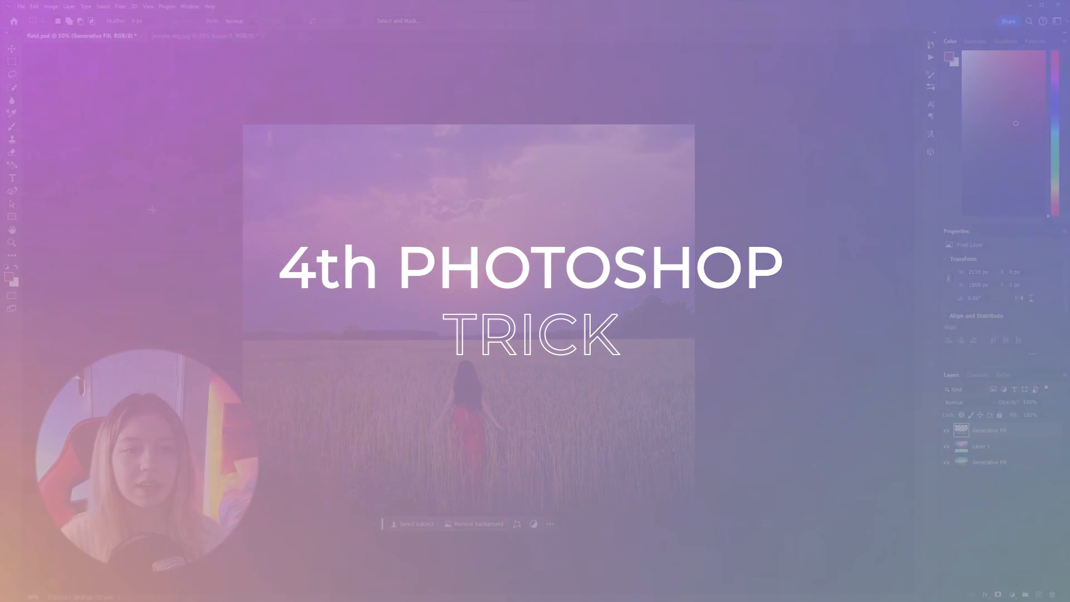
{"action": "key", "text": "ctrl+comma"}
{"action": "key", "text": "ctrl+comma"}
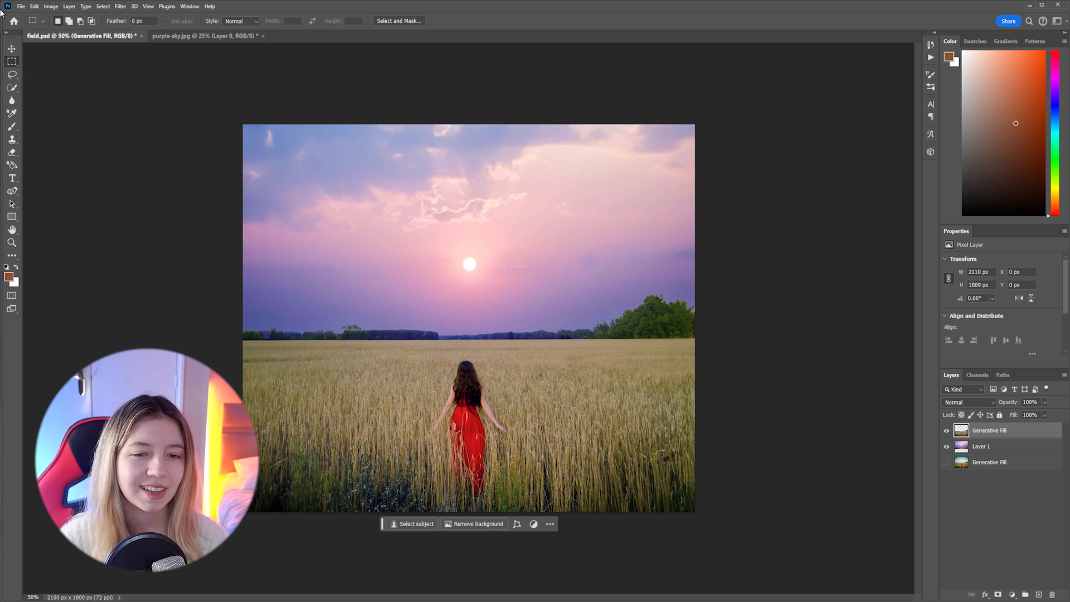
Apply Hue/Saturation to the cut-out field layer with hue -4 and saturation +11
{"action": "left_click", "coordinate": [51, 6]}
{"action": "mouse_move", "coordinate": [65, 28]}
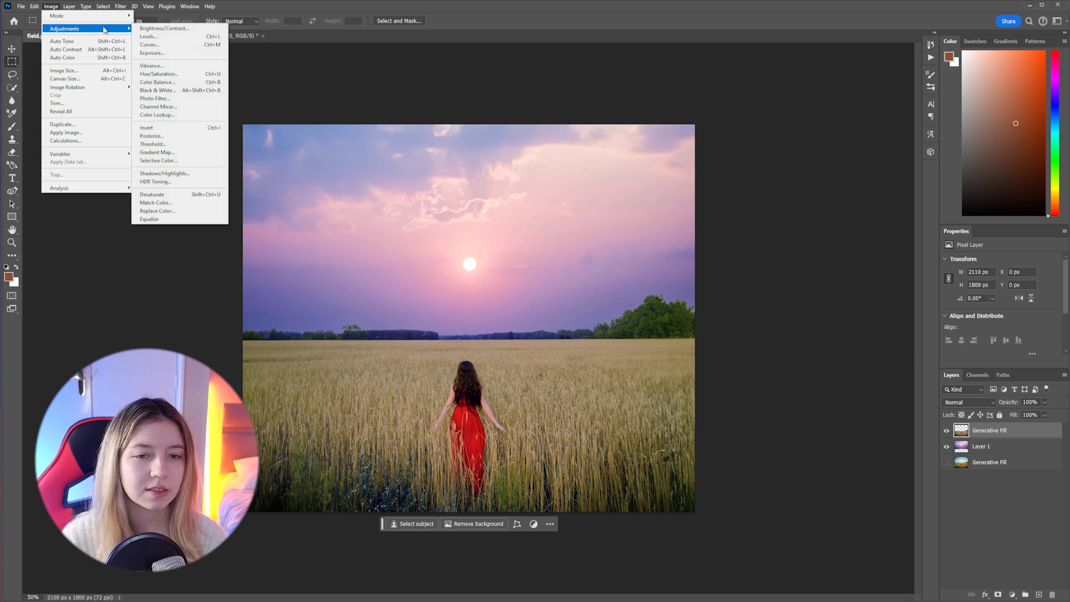
{"action": "left_click", "coordinate": [189, 75]}
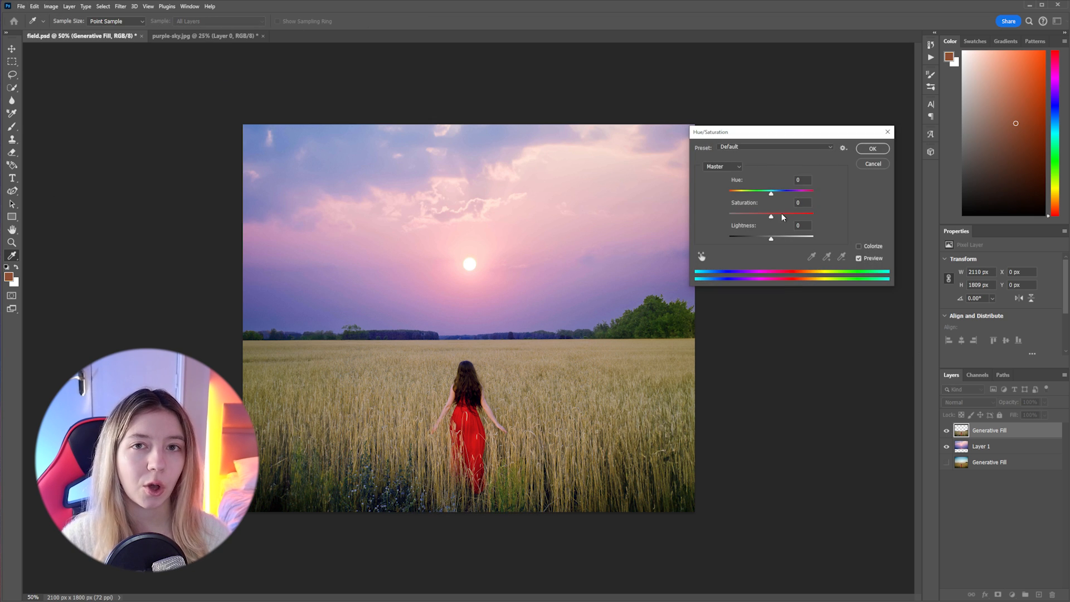
{"action": "left_click_drag", "start_coordinate": [783, 218], "coordinate": [780, 219]}
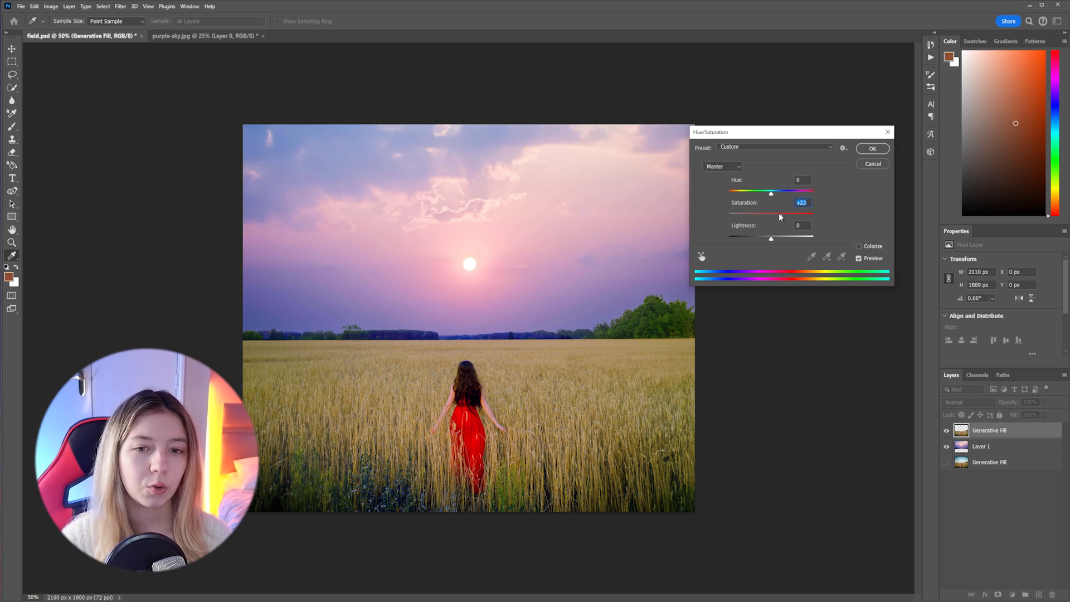
{"action": "mouse_move", "coordinate": [772, 193]}
{"action": "left_mouse_down"}
{"action": "mouse_move", "coordinate": [787, 194]}
{"action": "mouse_move", "coordinate": [770, 193]}
{"action": "left_mouse_up"}
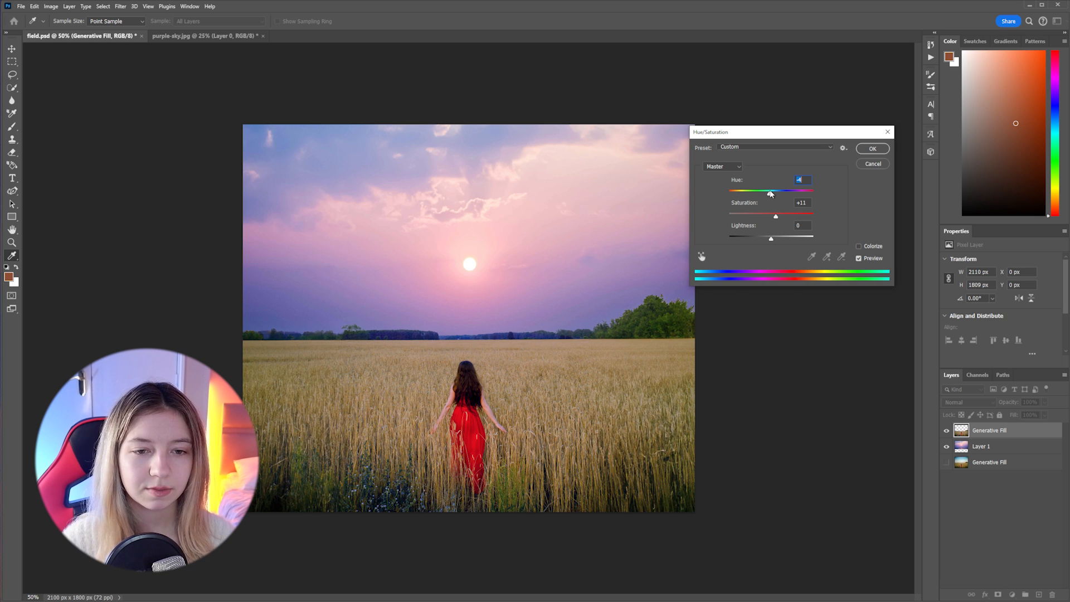
{"action": "left_click", "coordinate": [878, 153]}
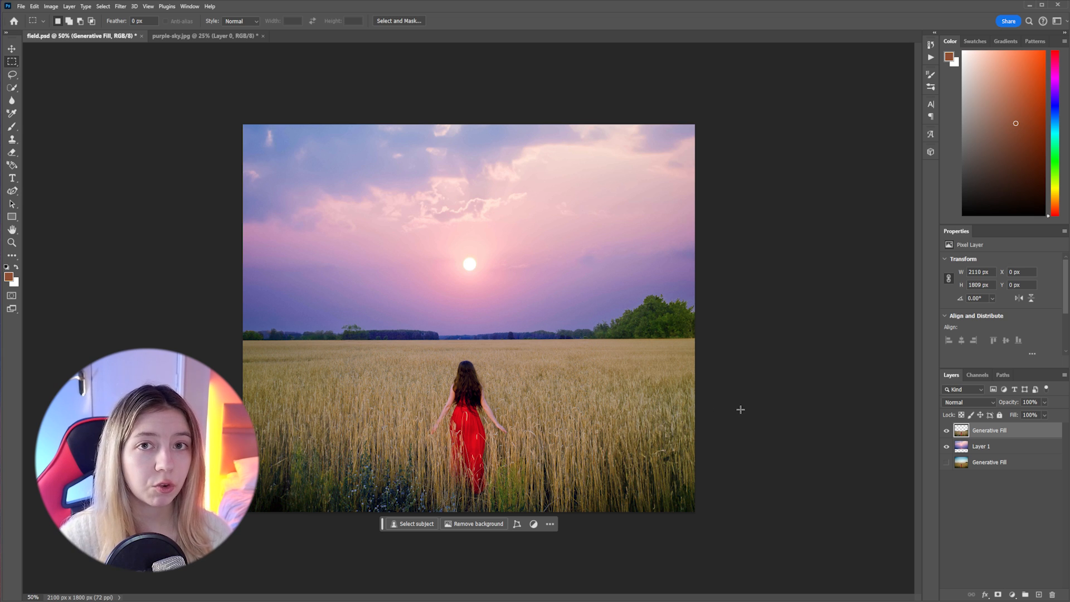
Group the cut-out field layer with Layer 1 under the default name, and stamp a merged copy of the group above it
{"action": "left_click", "coordinate": [1007, 447], "text": "shift"}
{"action": "right_click", "coordinate": [1007, 446]}
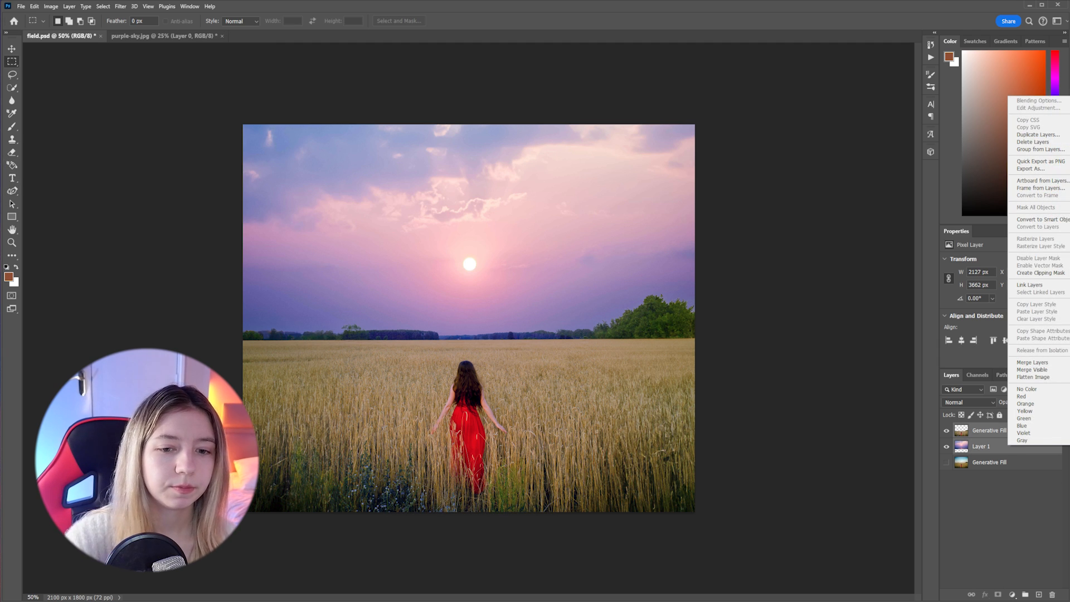
{"action": "left_click", "coordinate": [1040, 149]}
{"action": "key", "text": "Return"}
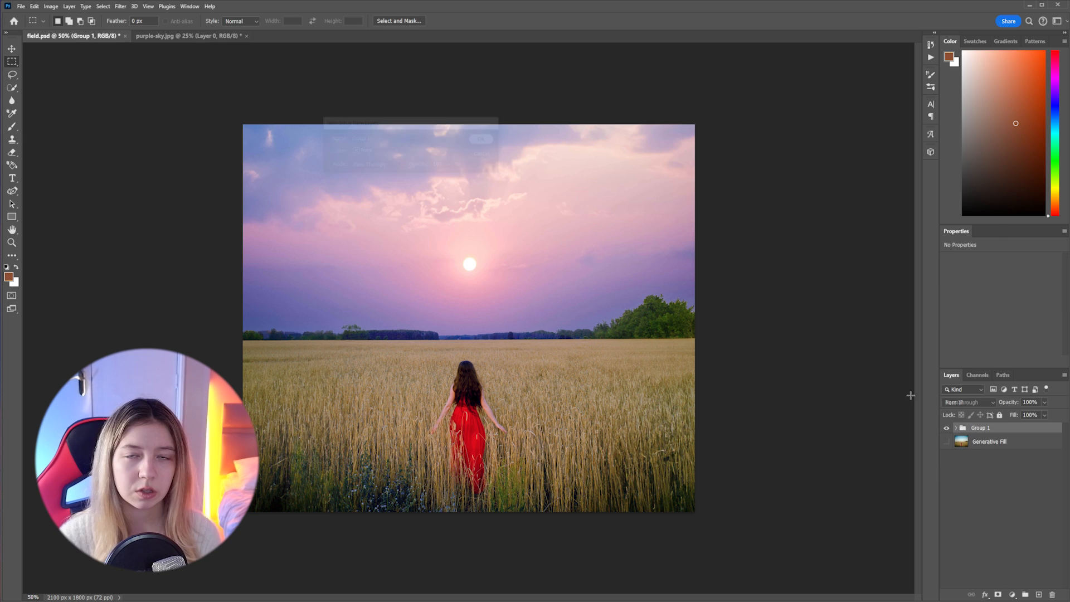
{"action": "key", "text": "ctrl+z"}
{"action": "right_click", "coordinate": [1007, 446]}
{"action": "left_click", "coordinate": [1039, 150]}
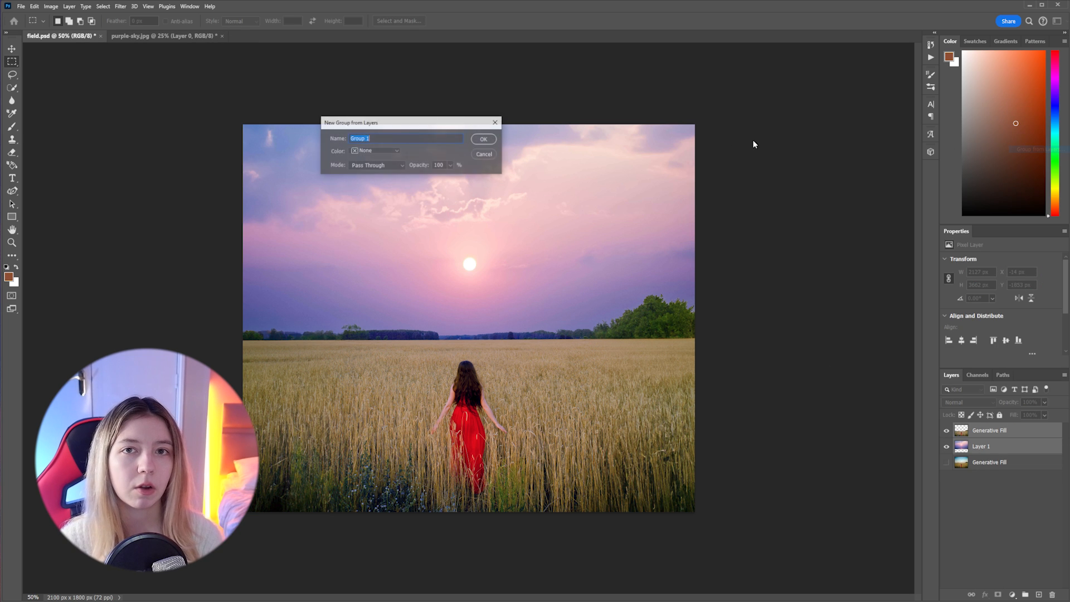
{"action": "left_click", "coordinate": [482, 139]}
{"action": "key", "text": "ctrl+alt+e"}
Purge all cached editing data to free up memory
{"action": "left_click", "coordinate": [34, 7]}
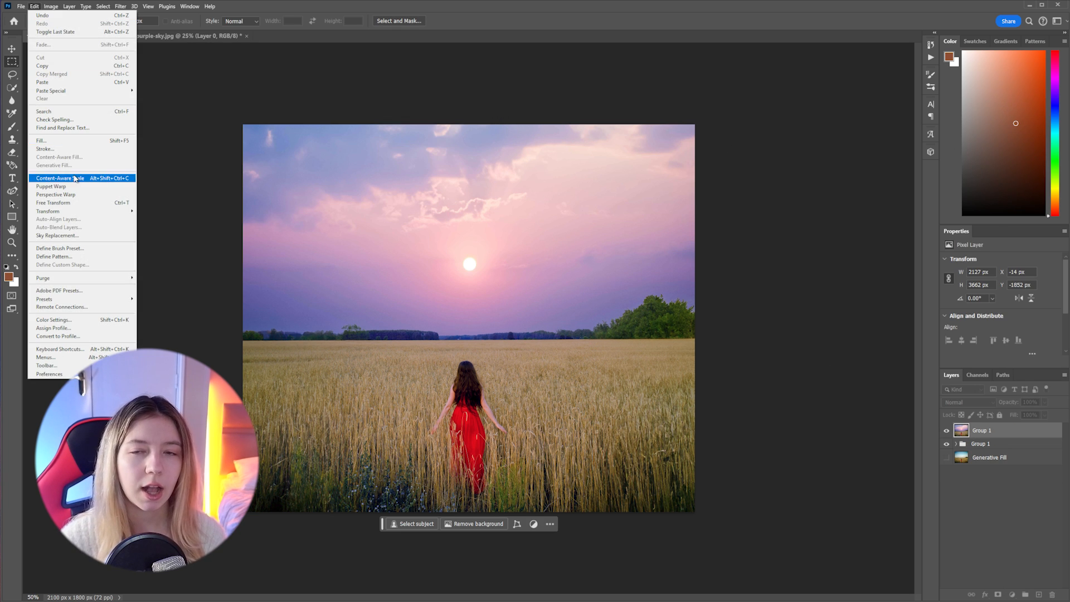
{"action": "mouse_move", "coordinate": [59, 279]}
{"action": "left_click", "coordinate": [151, 294]}
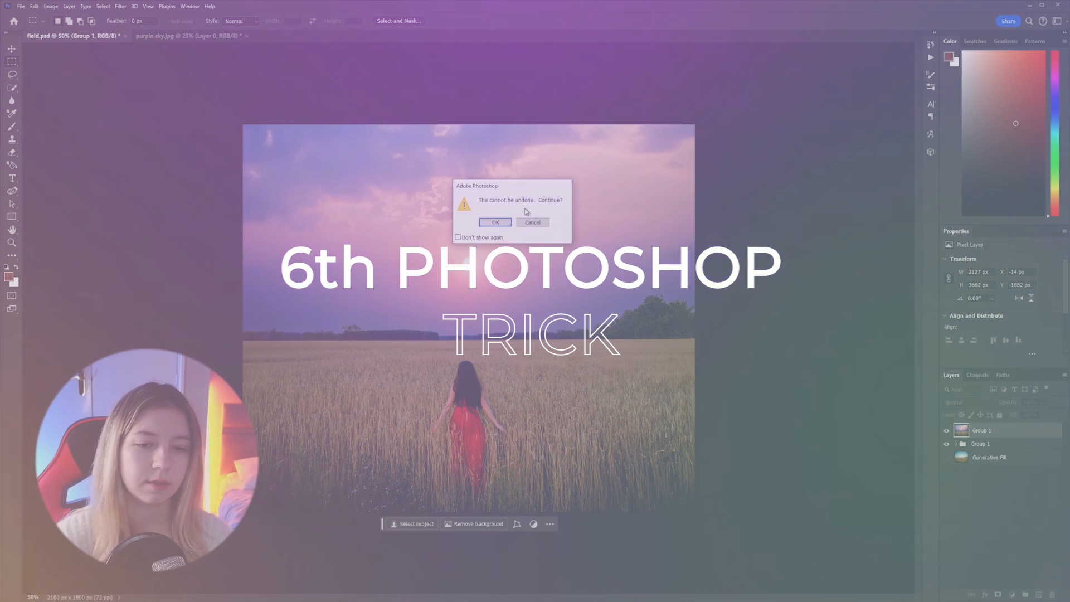
{"action": "left_click", "coordinate": [495, 222]}
Start a Tilt-Shift blur on the merged Group 1 layer and centre its focus area on the woman's upper back
{"action": "left_click", "coordinate": [120, 6]}
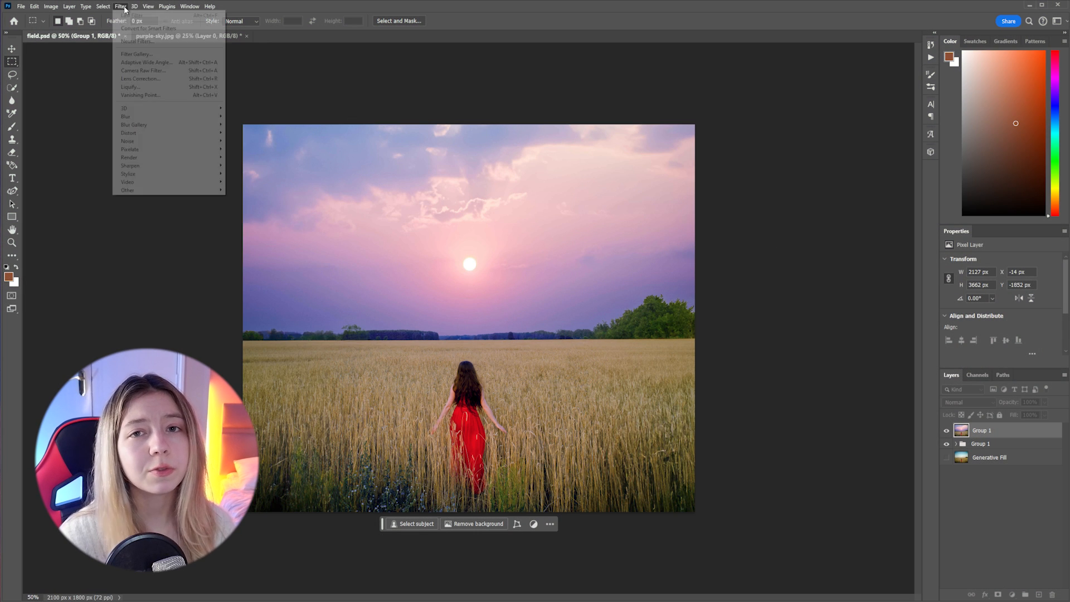
{"action": "mouse_move", "coordinate": [212, 125]}
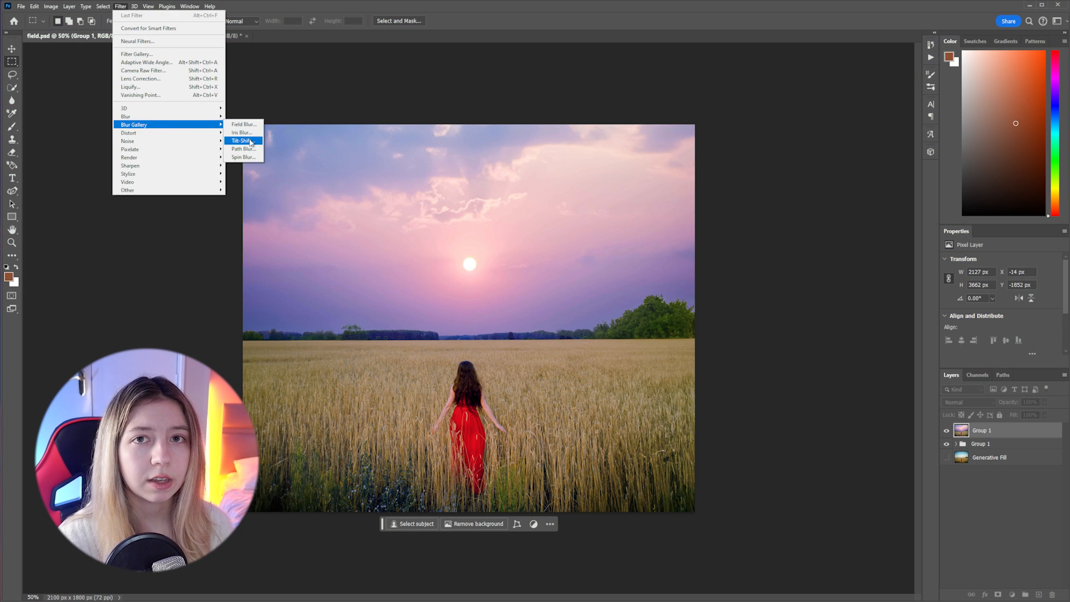
{"action": "left_click", "coordinate": [254, 141]}
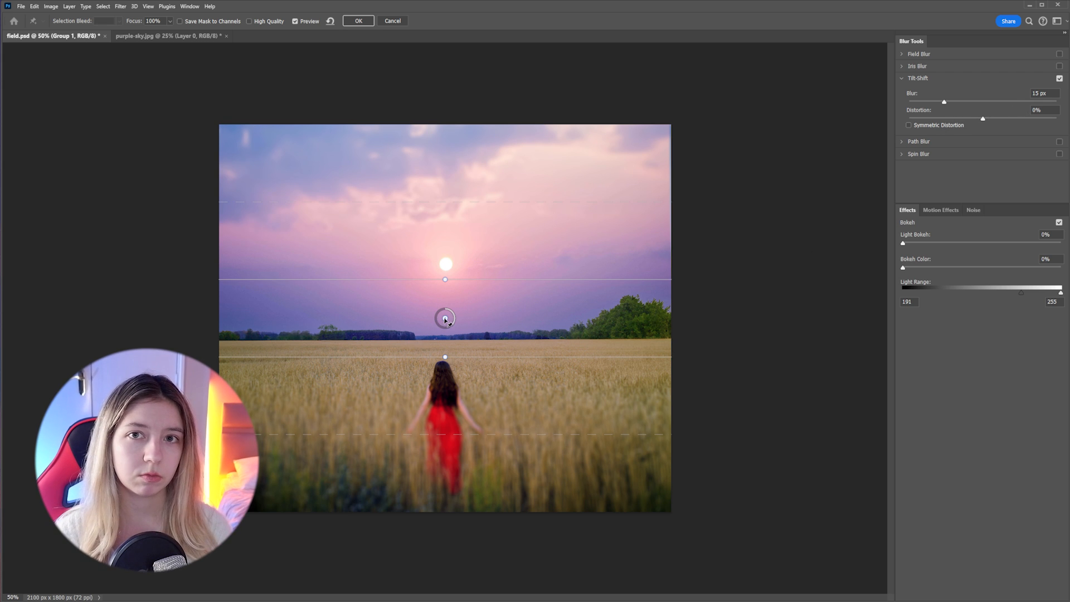
{"action": "left_click_drag", "start_coordinate": [445, 319], "coordinate": [444, 380]}
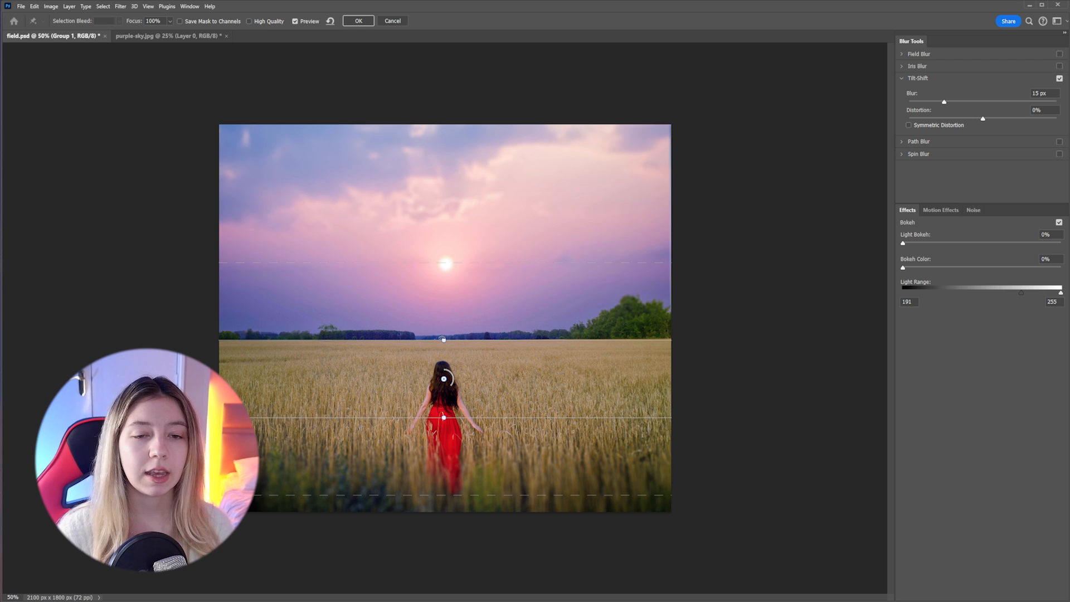
Move the upper sharp-focus line just below the horizon and its fade line just above it, set the blur to 10 px, and apply
{"action": "left_click_drag", "start_coordinate": [443, 338], "coordinate": [435, 347]}
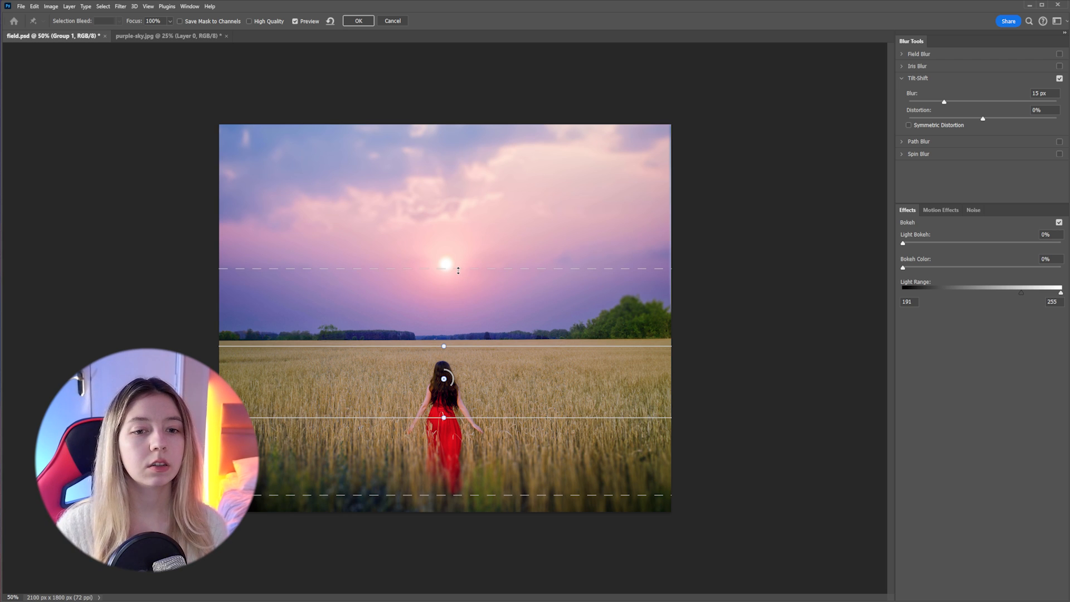
{"action": "left_click_drag", "start_coordinate": [454, 270], "coordinate": [455, 320]}
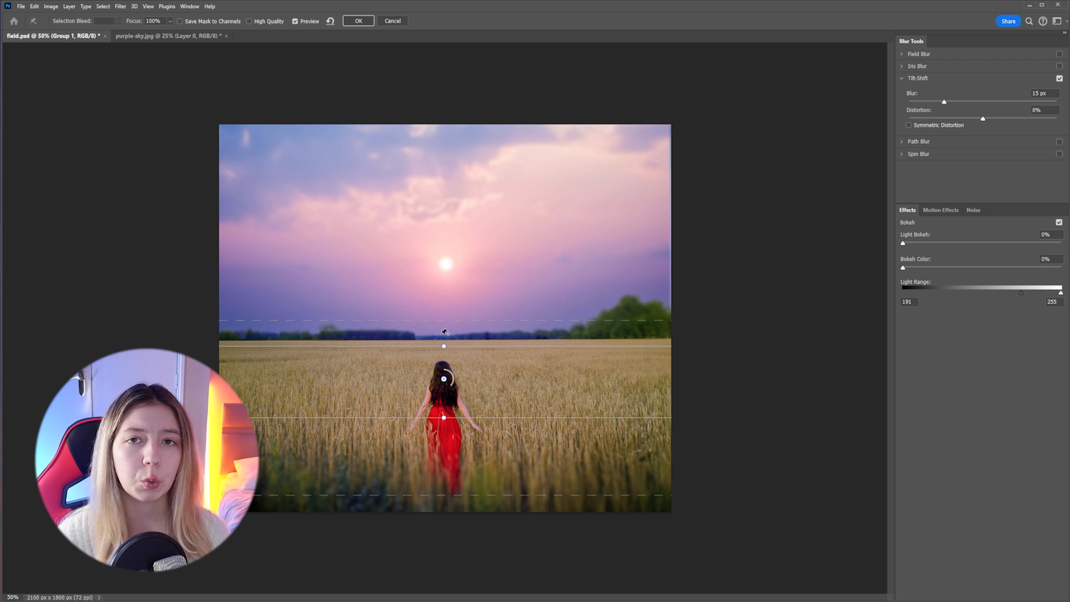
{"action": "left_click_drag", "start_coordinate": [423, 346], "coordinate": [424, 352]}
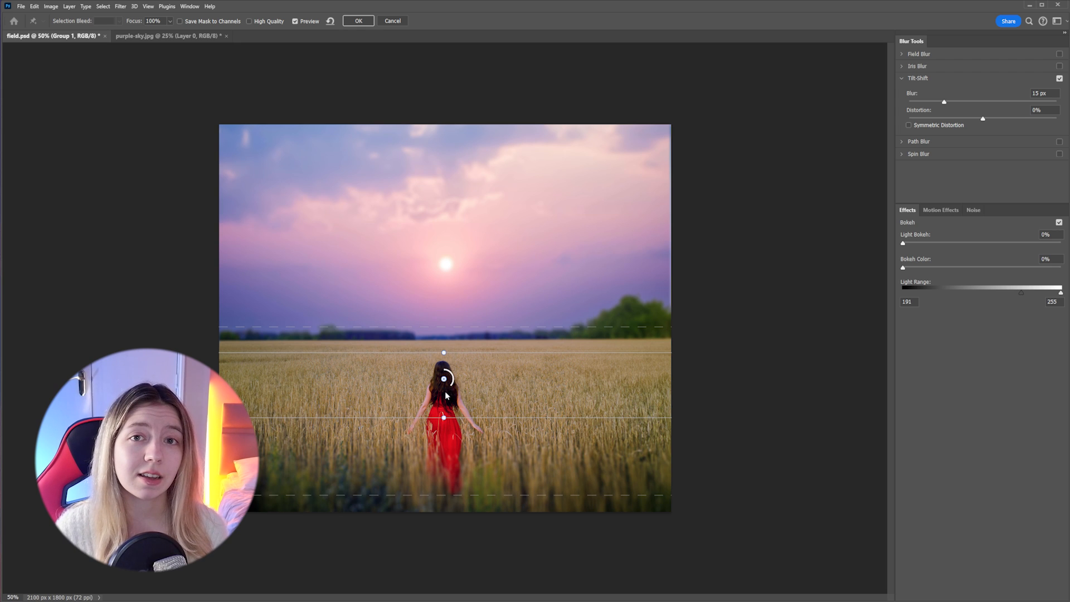
{"action": "left_click_drag", "start_coordinate": [451, 388], "coordinate": [456, 384]}
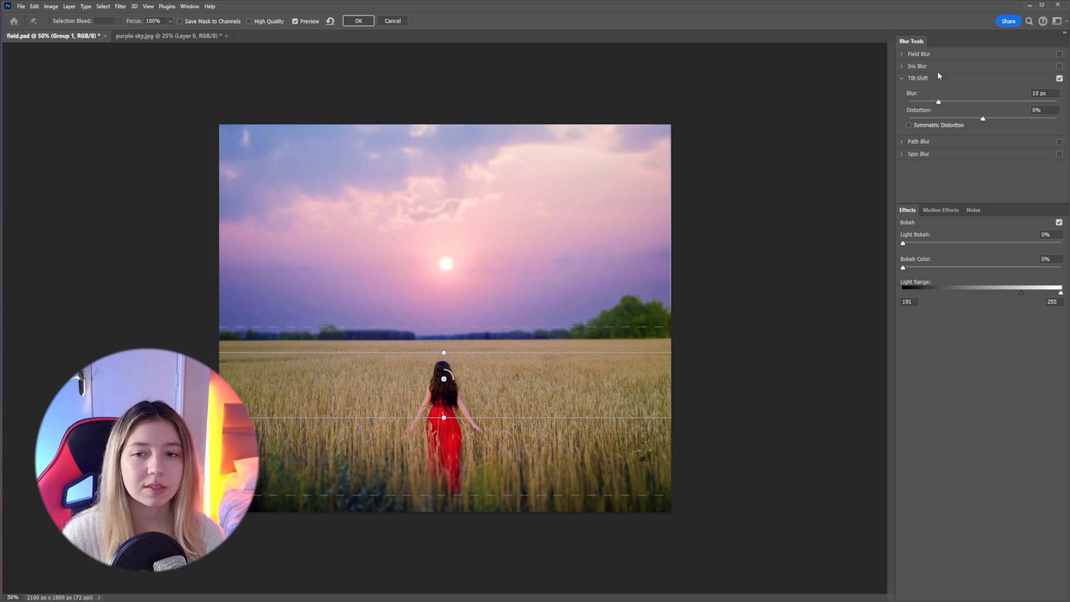
{"action": "left_click", "coordinate": [358, 21]}
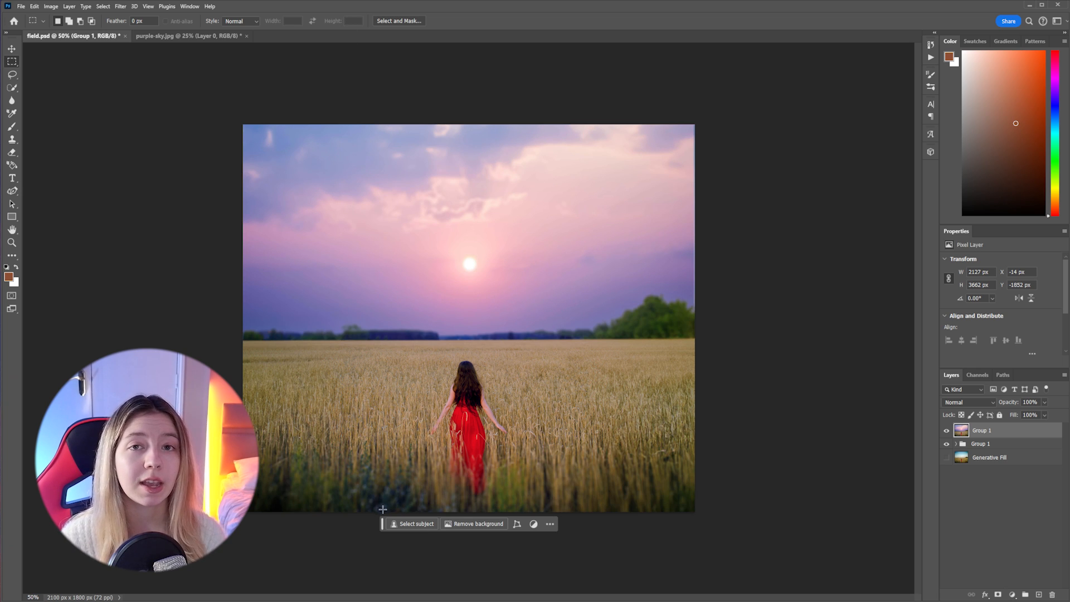
Move the contextual task bar farther below the canvas and save field.psd
{"action": "left_click_drag", "start_coordinate": [383, 525], "coordinate": [394, 561]}
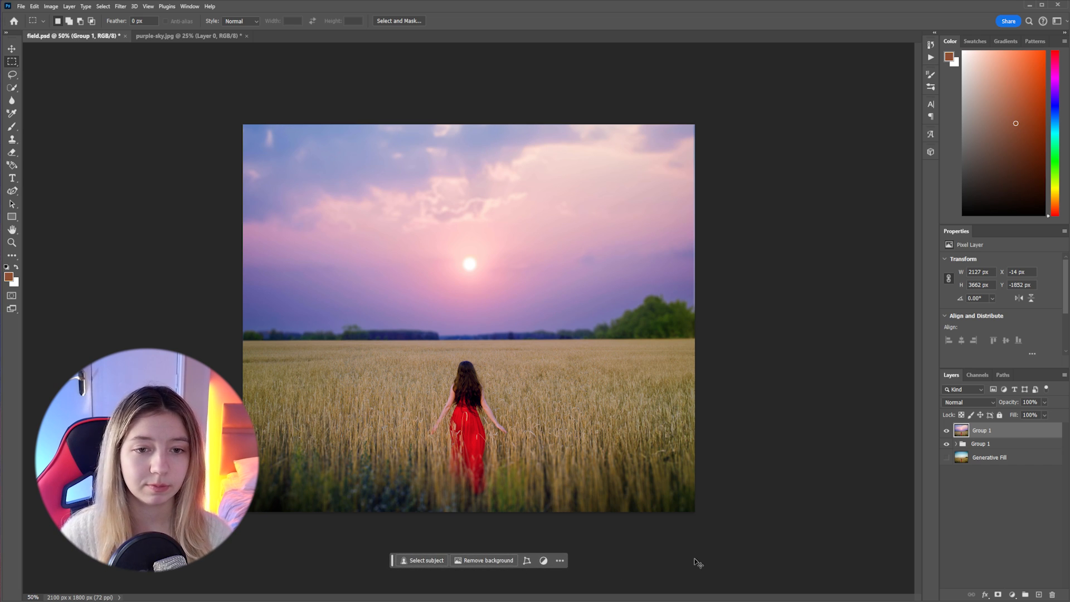
{"action": "key", "text": "ctrl+s"}
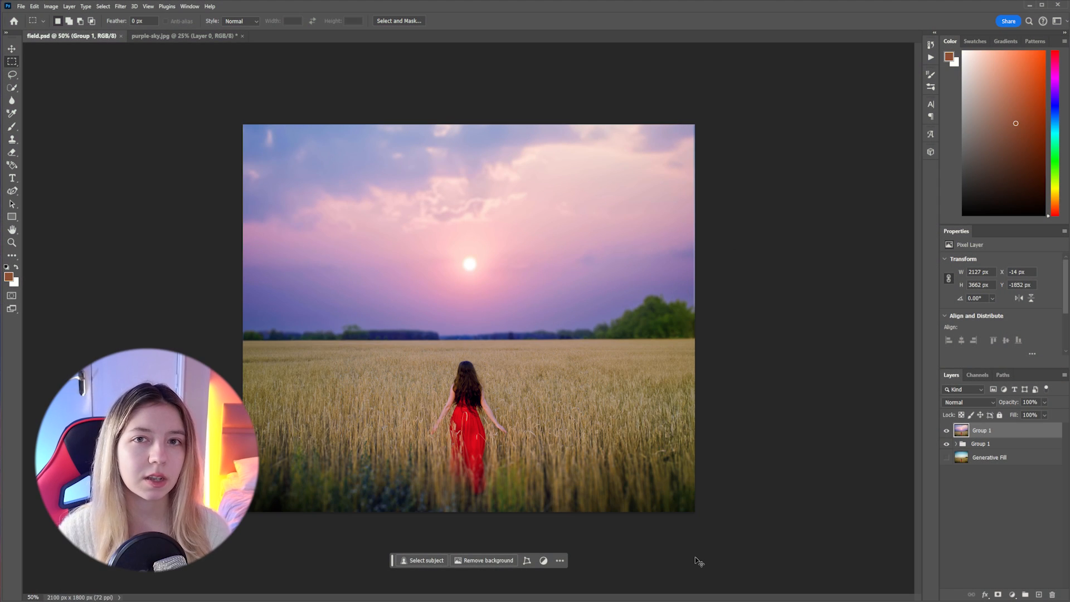
Start a Curves adjustment on the merged Group 1 layer and lower the RGB midtones with a point at input 138, output 127
{"action": "key", "text": "ctrl+plus"}
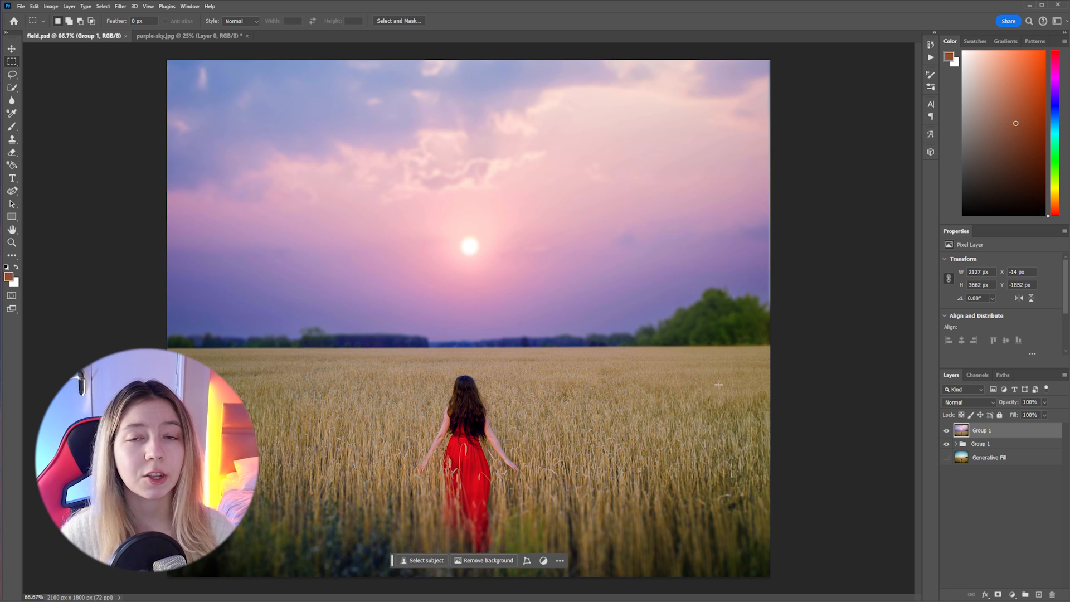
{"action": "key", "text": "v"}
{"action": "key", "text": "ctrl+minus"}
{"action": "left_click", "coordinate": [49, 6]}
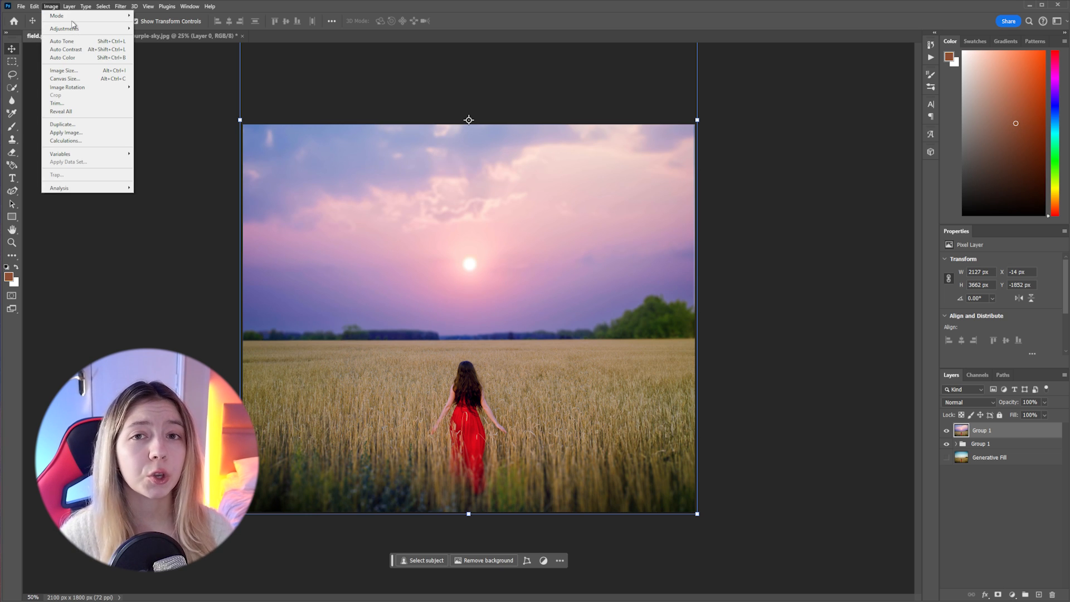
{"action": "mouse_move", "coordinate": [109, 30]}
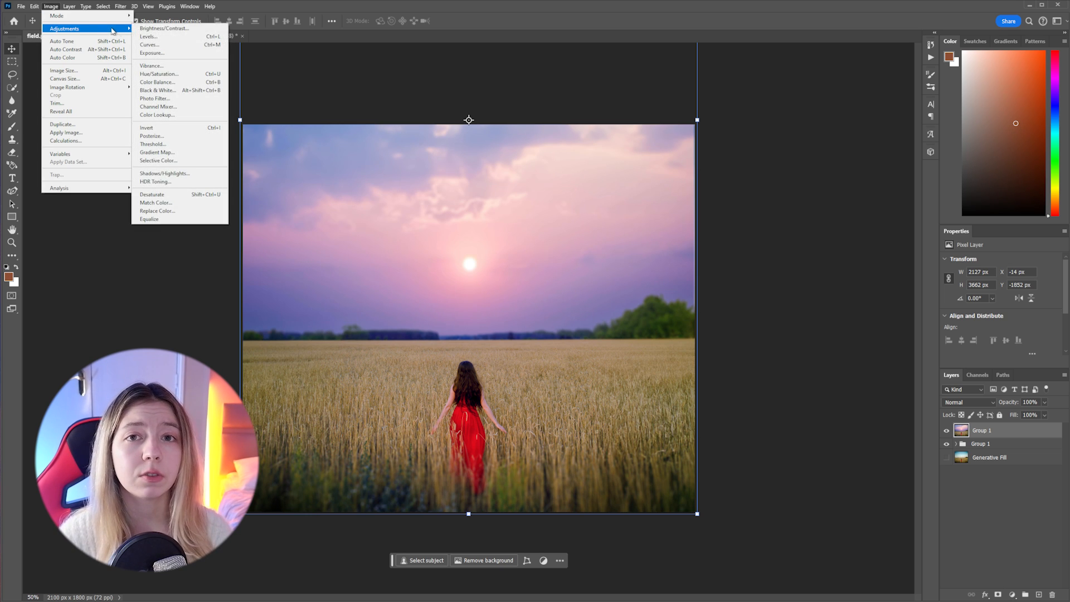
{"action": "left_click", "coordinate": [170, 45]}
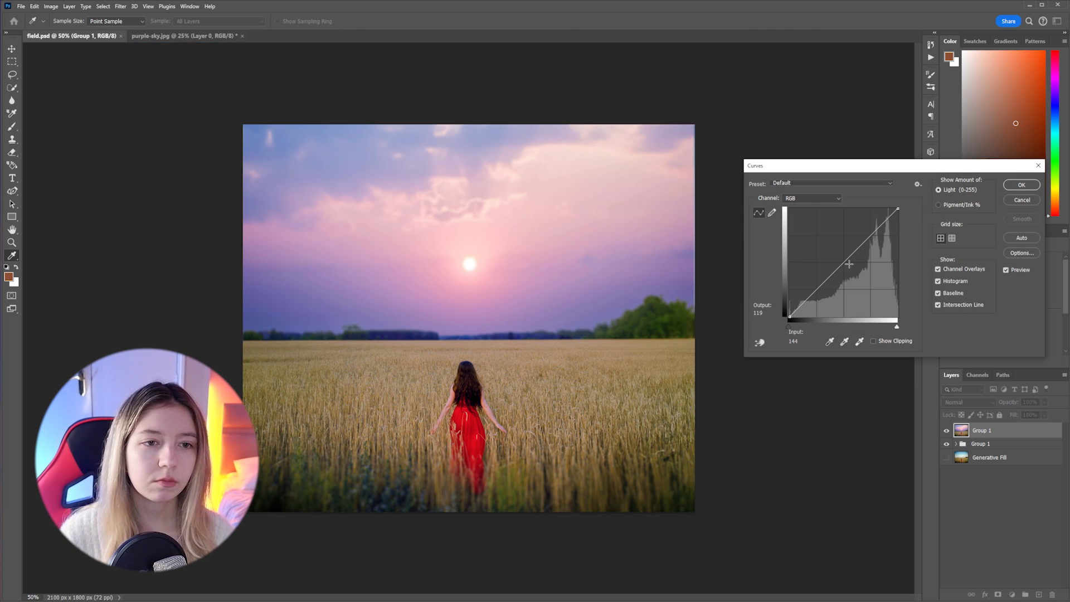
{"action": "left_click_drag", "start_coordinate": [849, 263], "coordinate": [848, 261]}
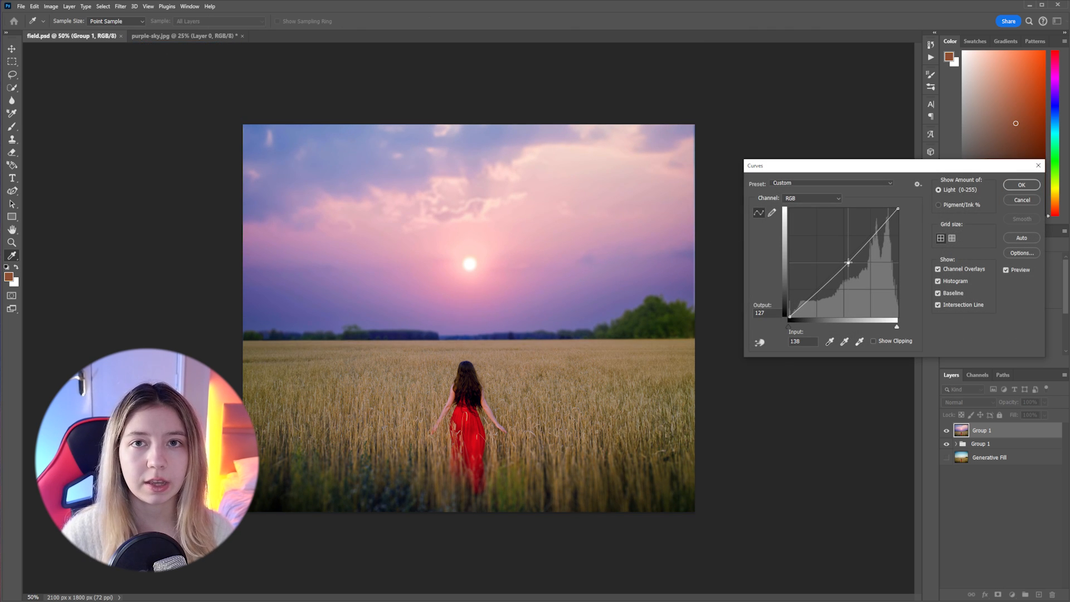
Add a highlight point at input 191, output 182 and a shadow point at input 73, output 68, and apply the curve
{"action": "left_click", "coordinate": [871, 240]}
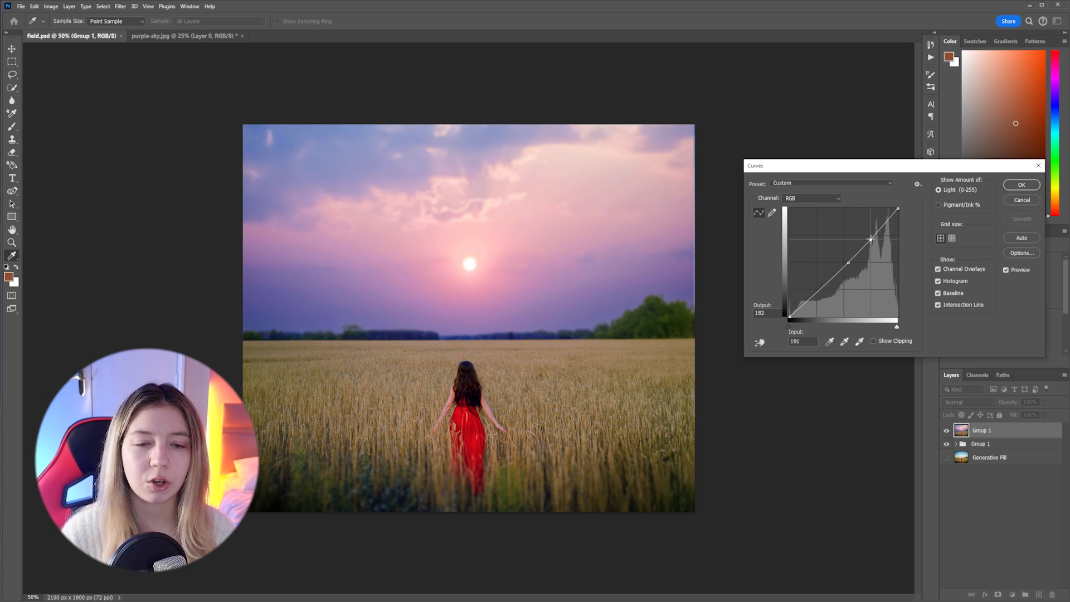
{"action": "left_click", "coordinate": [821, 288]}
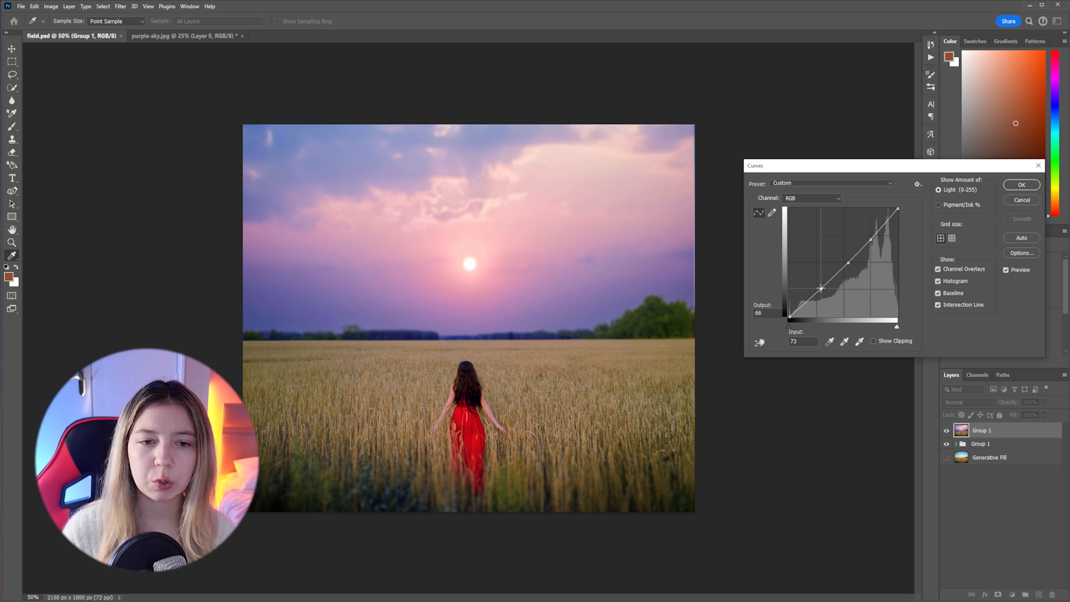
{"action": "left_click_drag", "start_coordinate": [821, 288], "coordinate": [820, 287]}
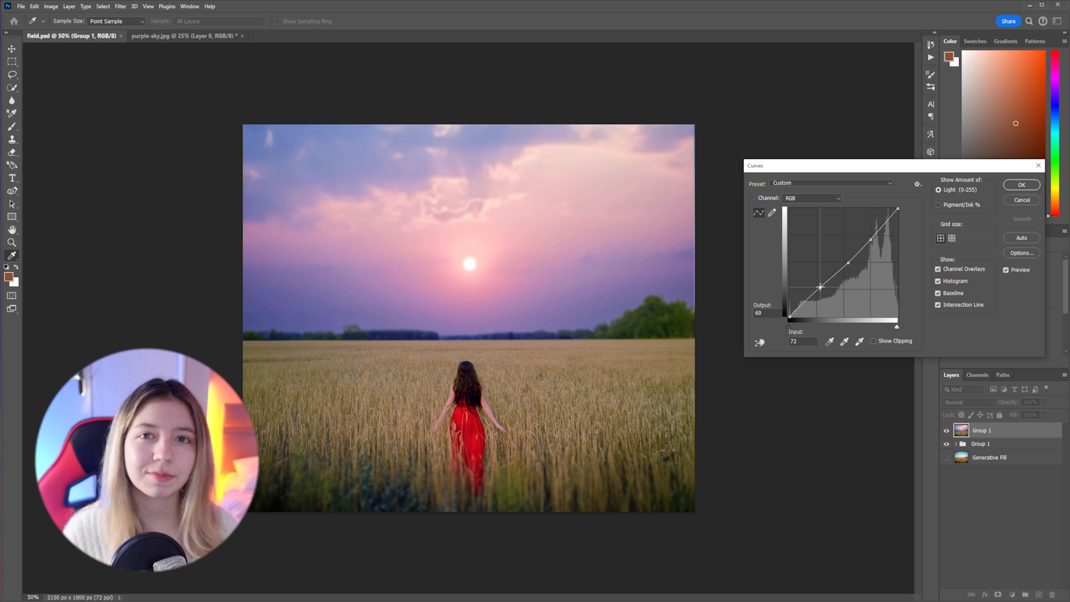
{"action": "left_click_drag", "start_coordinate": [820, 287], "coordinate": [821, 287]}
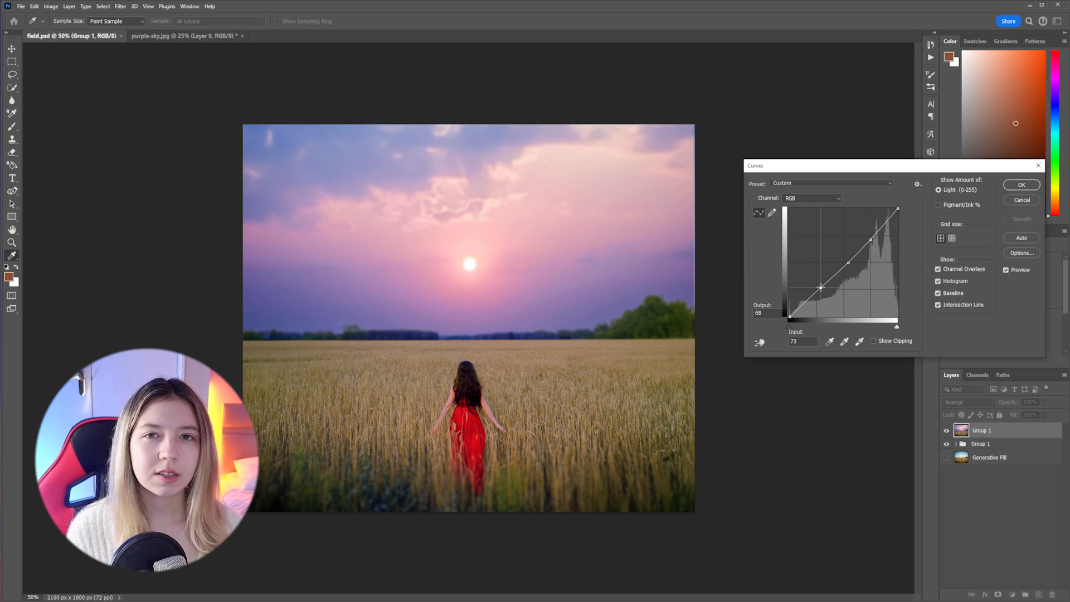
{"action": "left_click", "coordinate": [1021, 184]}
{"action": "key", "text": "v"}
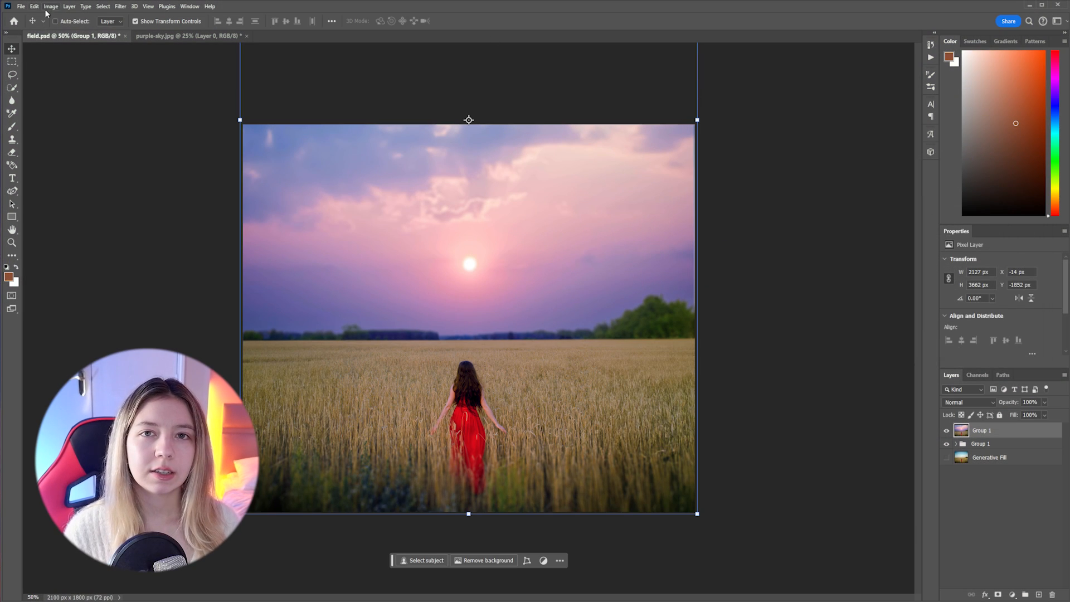
Apply a Color Balance adjustment to the midtones with levels -5, -5 and +15, preserving luminosity
{"action": "left_click", "coordinate": [50, 7]}
{"action": "mouse_move", "coordinate": [70, 29]}
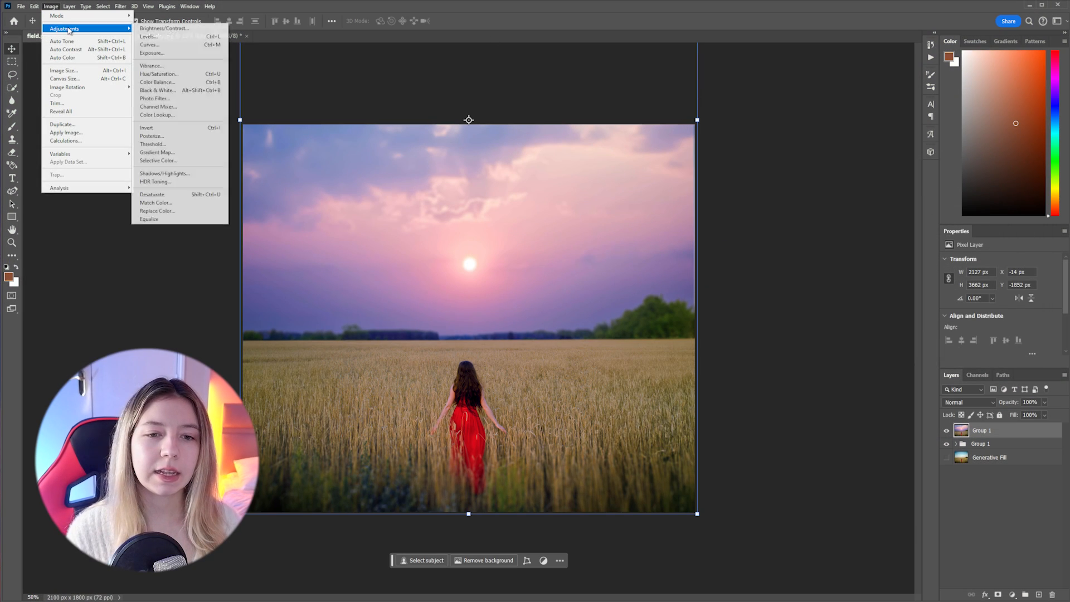
{"action": "left_click", "coordinate": [167, 82]}
{"action": "mouse_move", "coordinate": [618, 163]}
{"action": "left_mouse_down"}
{"action": "mouse_move", "coordinate": [630, 165]}
{"action": "mouse_move", "coordinate": [615, 153]}
{"action": "left_mouse_up"}
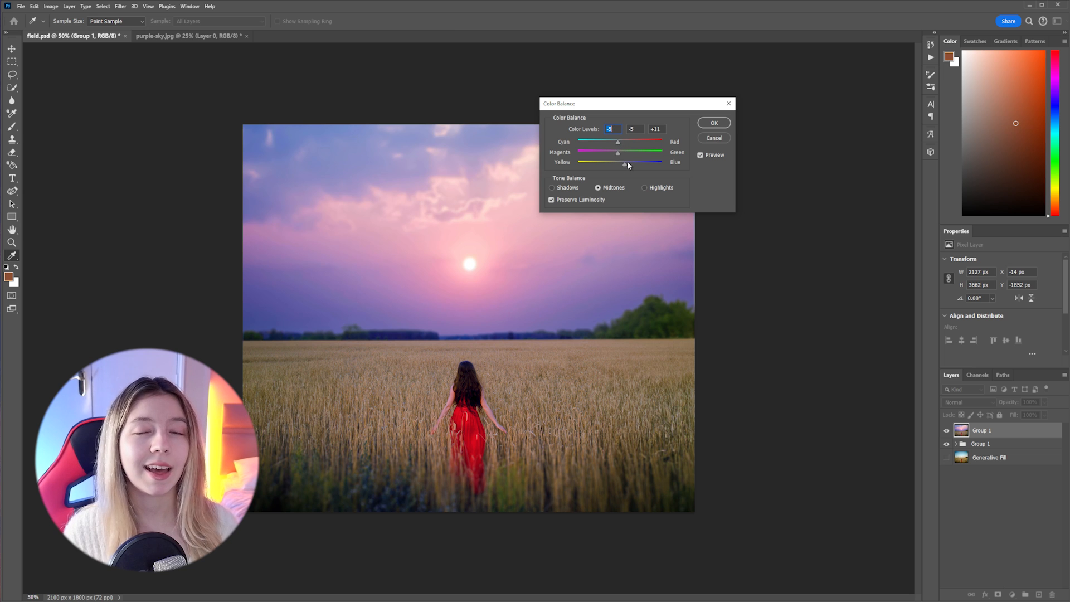
{"action": "left_click", "coordinate": [714, 123]}
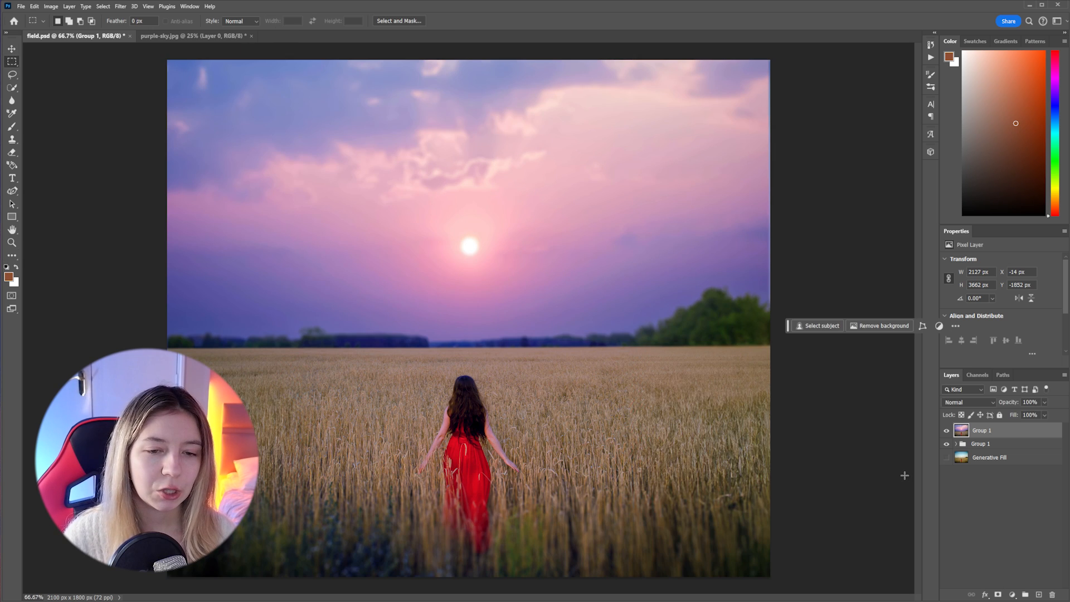
Examine the woman, the blurred foreground and the horizon up close at 200% magnification
{"action": "key", "text": "ctrl+plus"}
{"action": "key", "text": "ctrl+plus"}
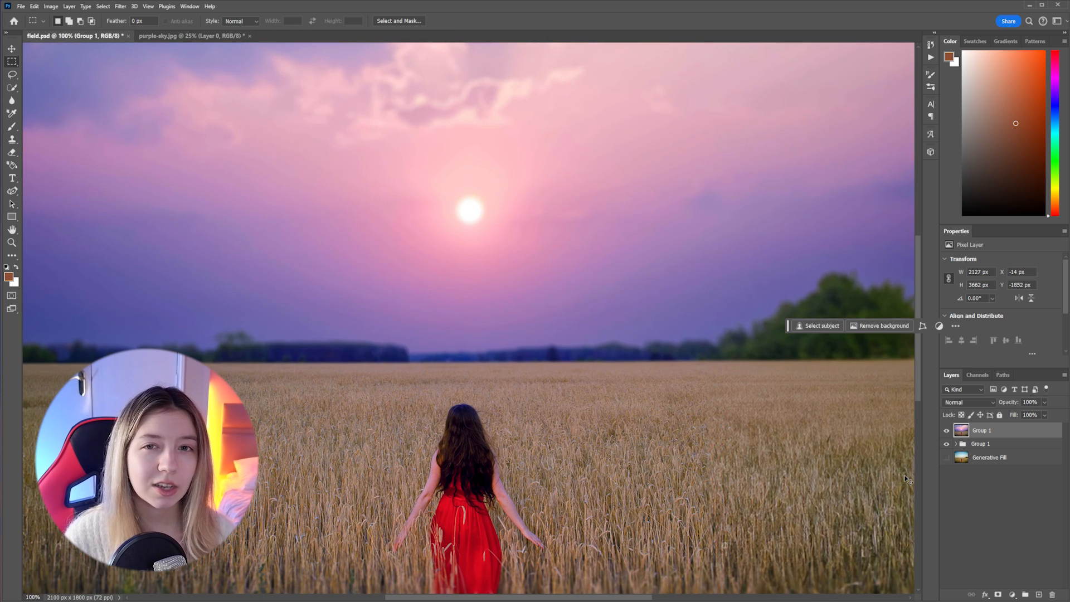
{"action": "scroll", "coordinate": [758, 394], "scroll_direction": "down", "scroll_amount": 5}
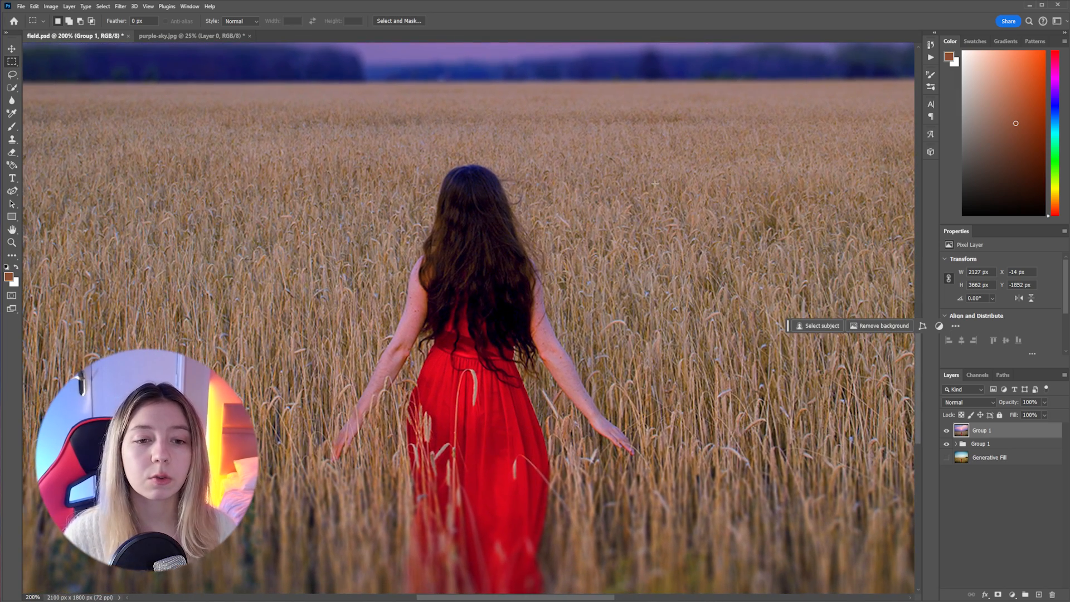
{"action": "left_click_drag", "start_coordinate": [652, 274], "coordinate": [759, 119]}
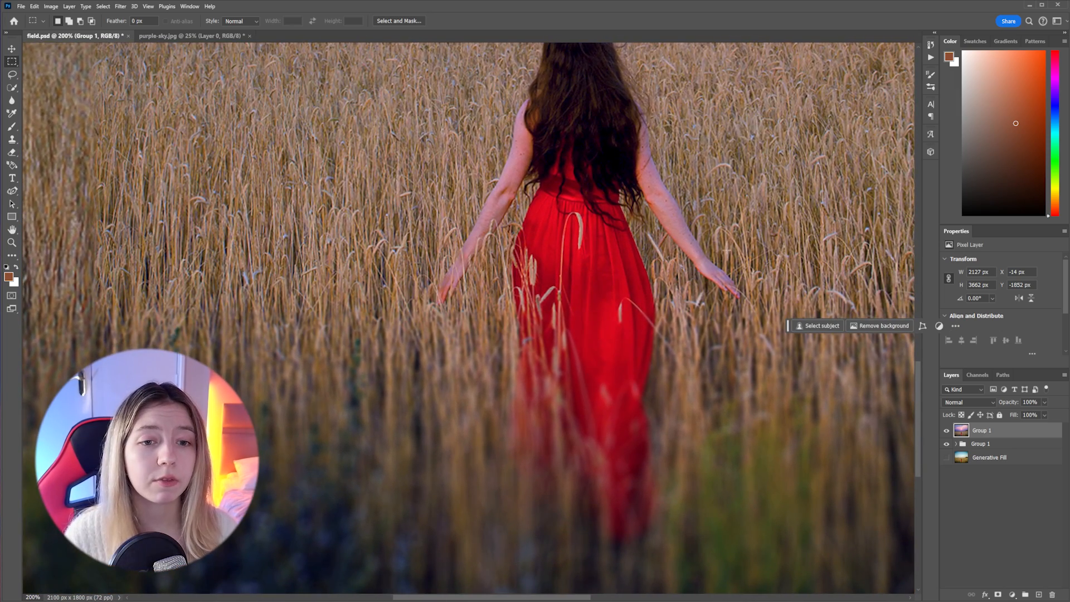
{"action": "left_click_drag", "start_coordinate": [747, 178], "coordinate": [705, 407]}
{"action": "left_click_drag", "start_coordinate": [607, 142], "coordinate": [624, 245]}
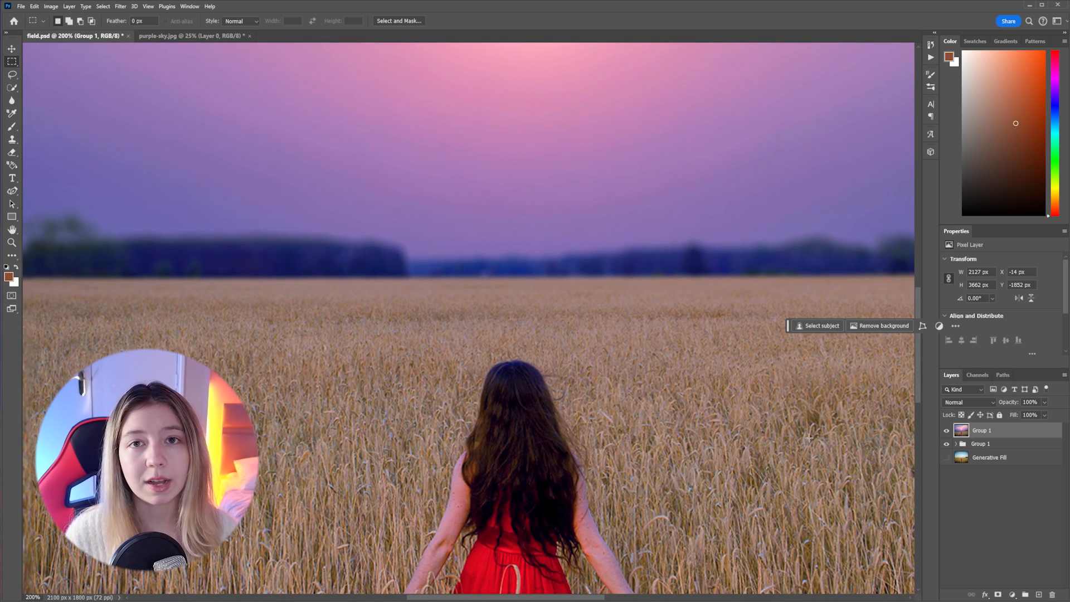